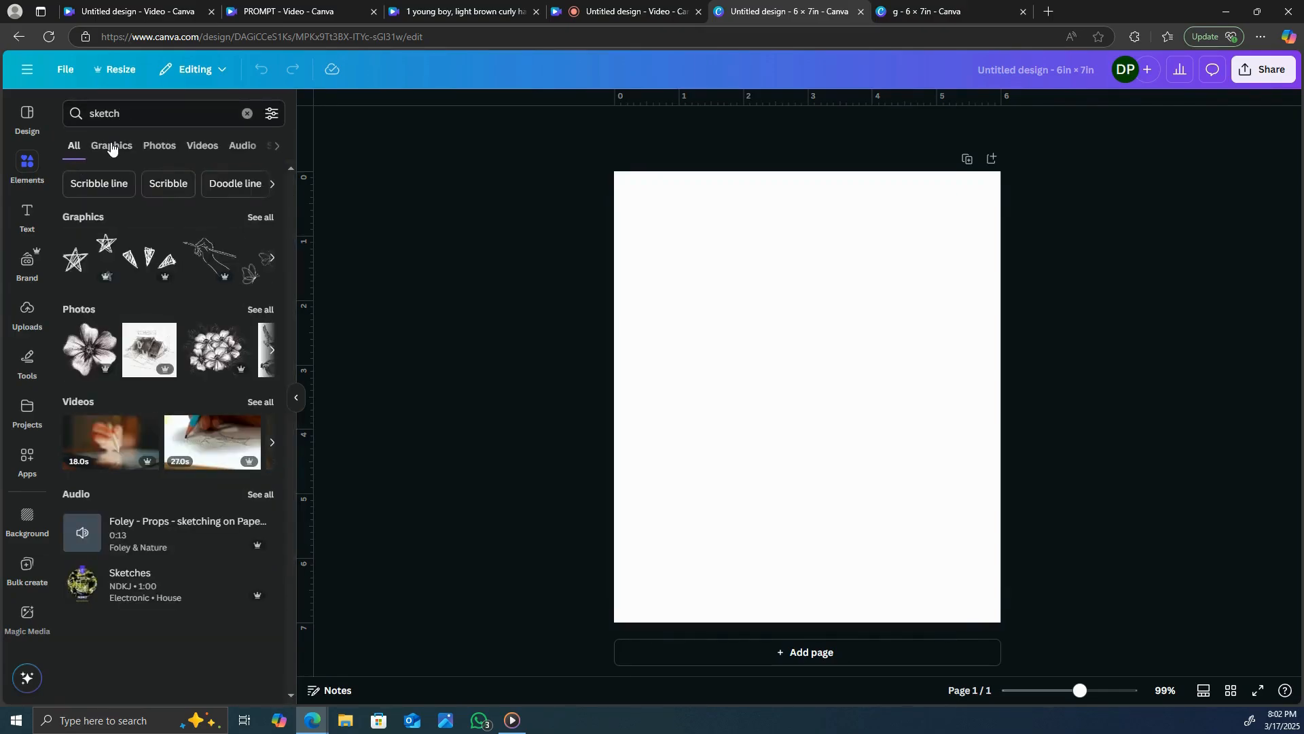
- Add the high-top sneaker line drawing from the sketch graphics results to the page
{"action": "left_click", "coordinate": [112, 149]}
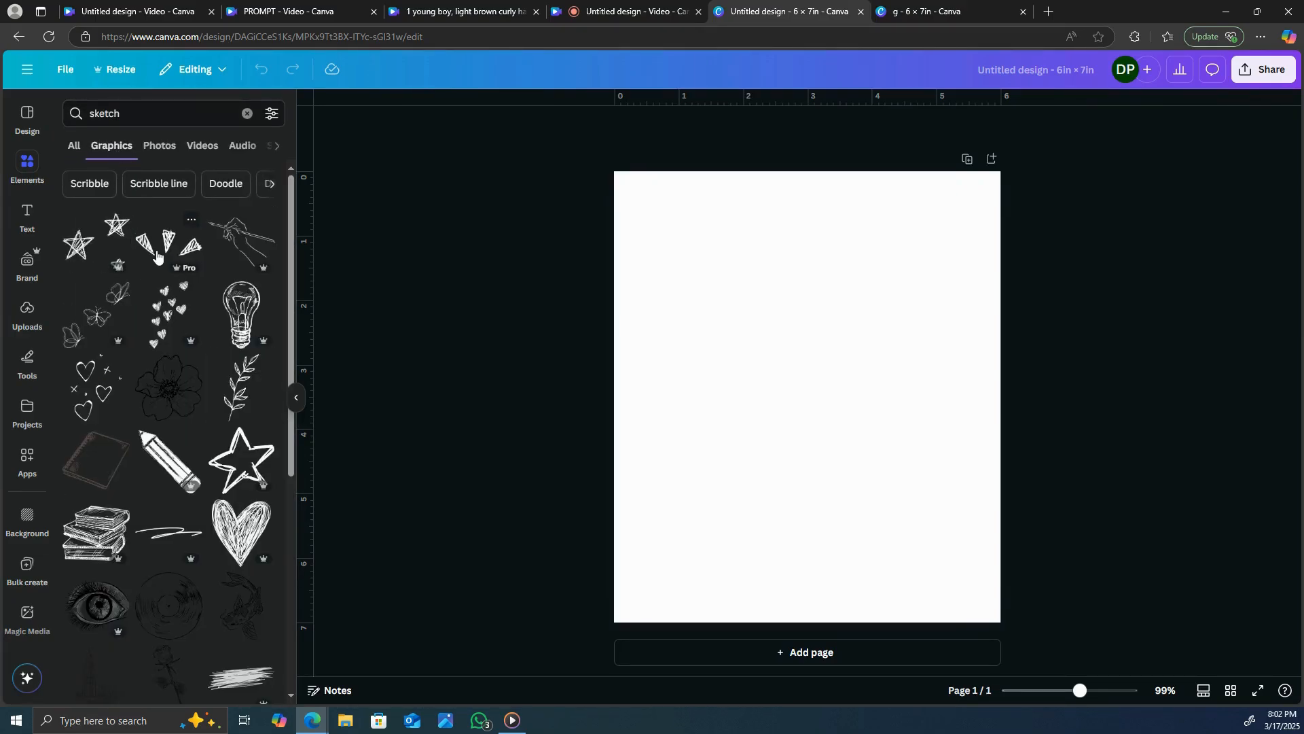
{"action": "scroll", "coordinate": [157, 255], "scroll_direction": "down", "scroll_amount": 2}
{"action": "scroll", "coordinate": [157, 255], "scroll_direction": "down", "scroll_amount": 5}
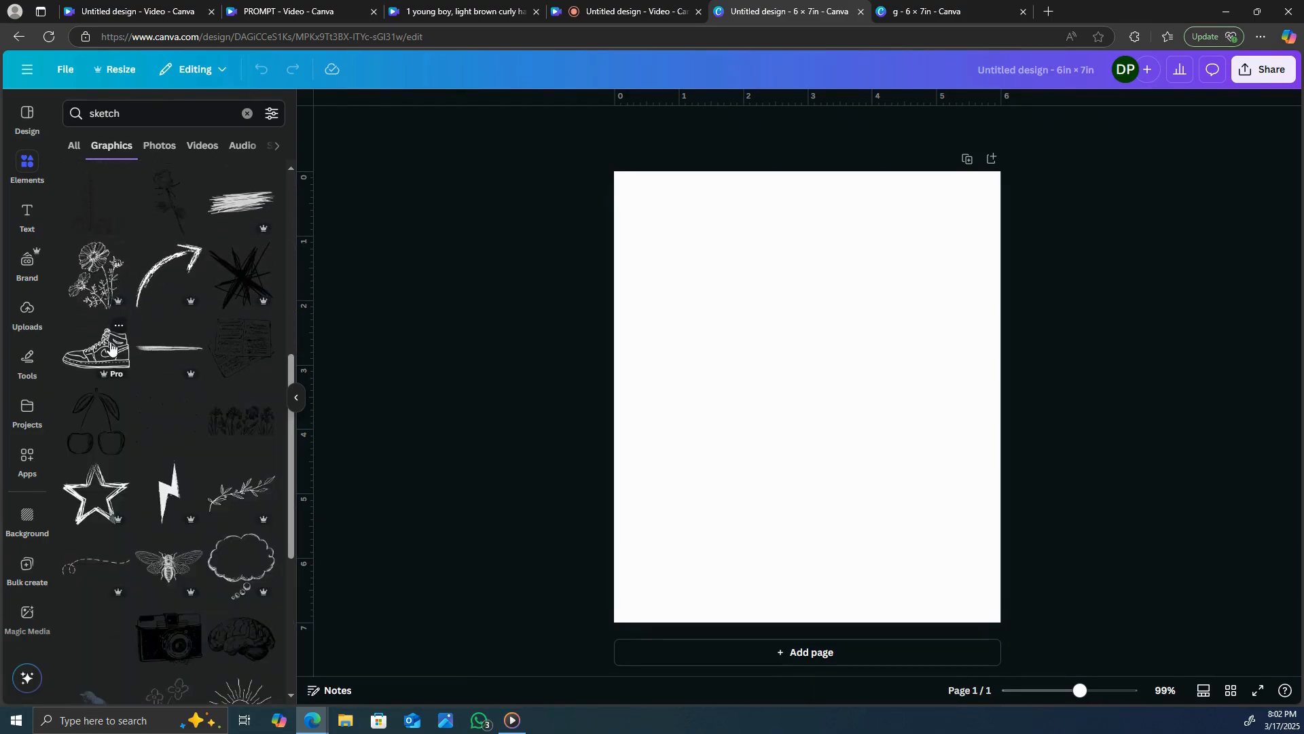
{"action": "left_click", "coordinate": [110, 348]}
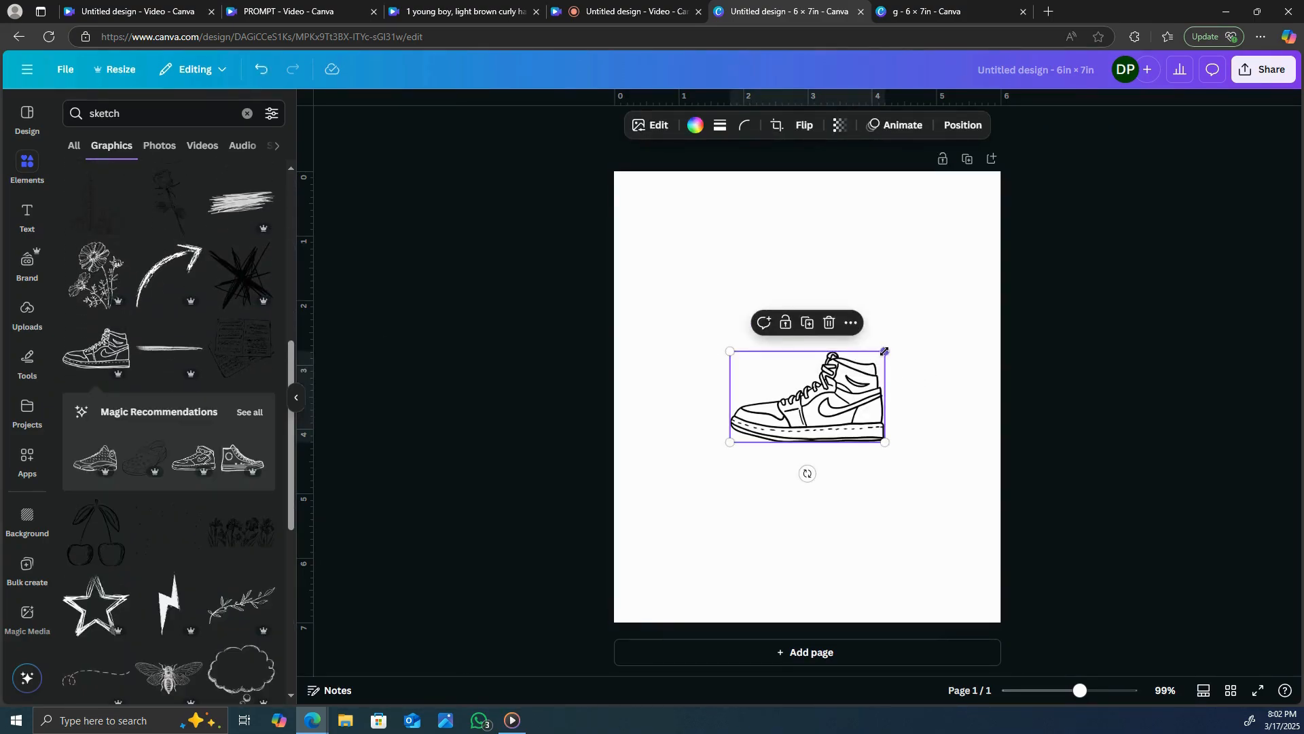
- Enlarge the sneaker drawing to nearly the full page width and position it around the middle of the page
{"action": "left_click_drag", "start_coordinate": [884, 351], "coordinate": [966, 251]}
{"action": "left_click_drag", "start_coordinate": [927, 349], "coordinate": [894, 362]}
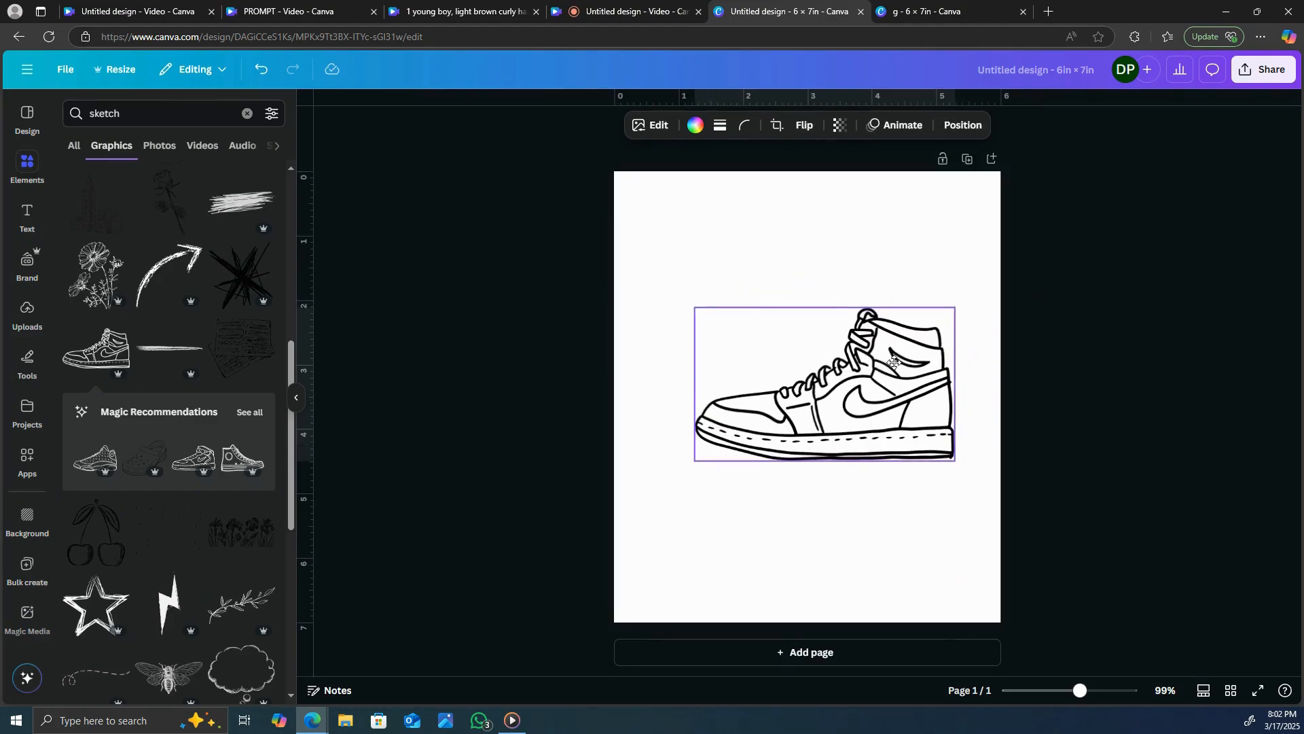
{"action": "left_click_drag", "start_coordinate": [694, 308], "coordinate": [643, 238]}
{"action": "left_click_drag", "start_coordinate": [737, 341], "coordinate": [742, 328]}
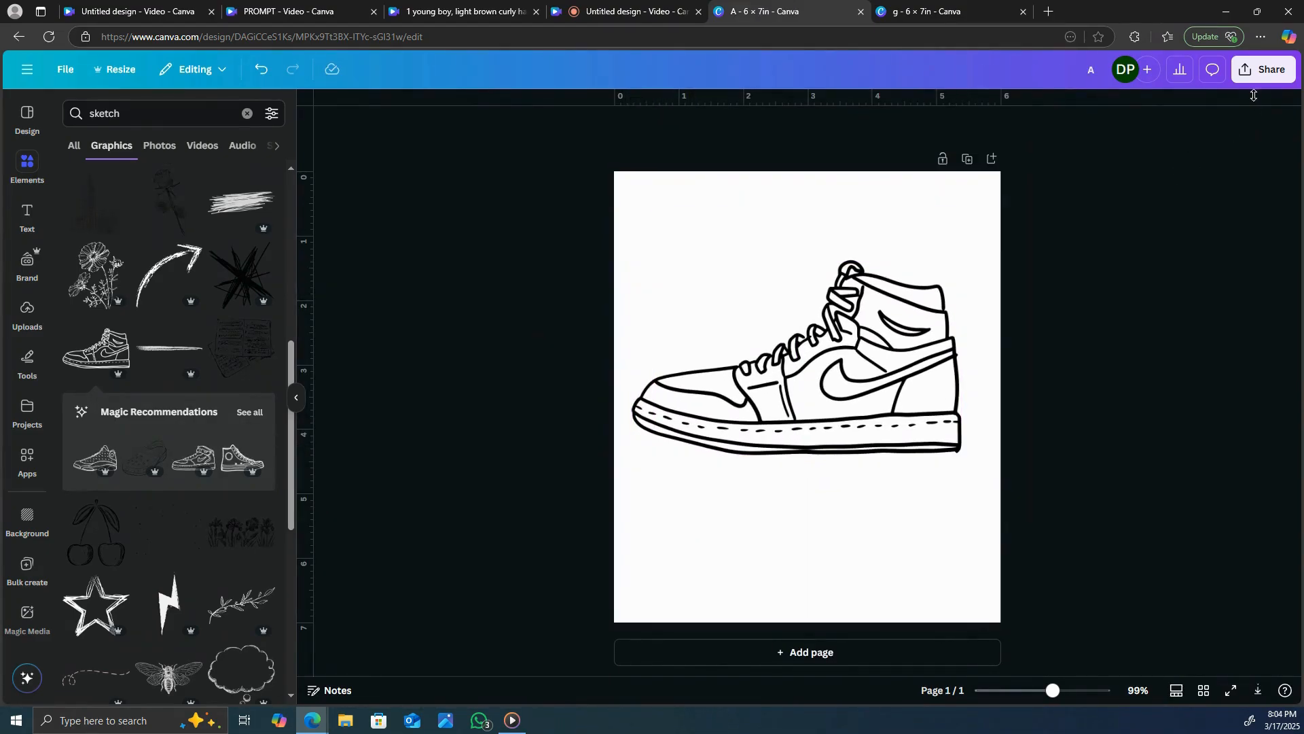
- Toggle the transparent background option and download the sneaker design as a PNG file
{"action": "left_click", "coordinate": [1262, 70]}
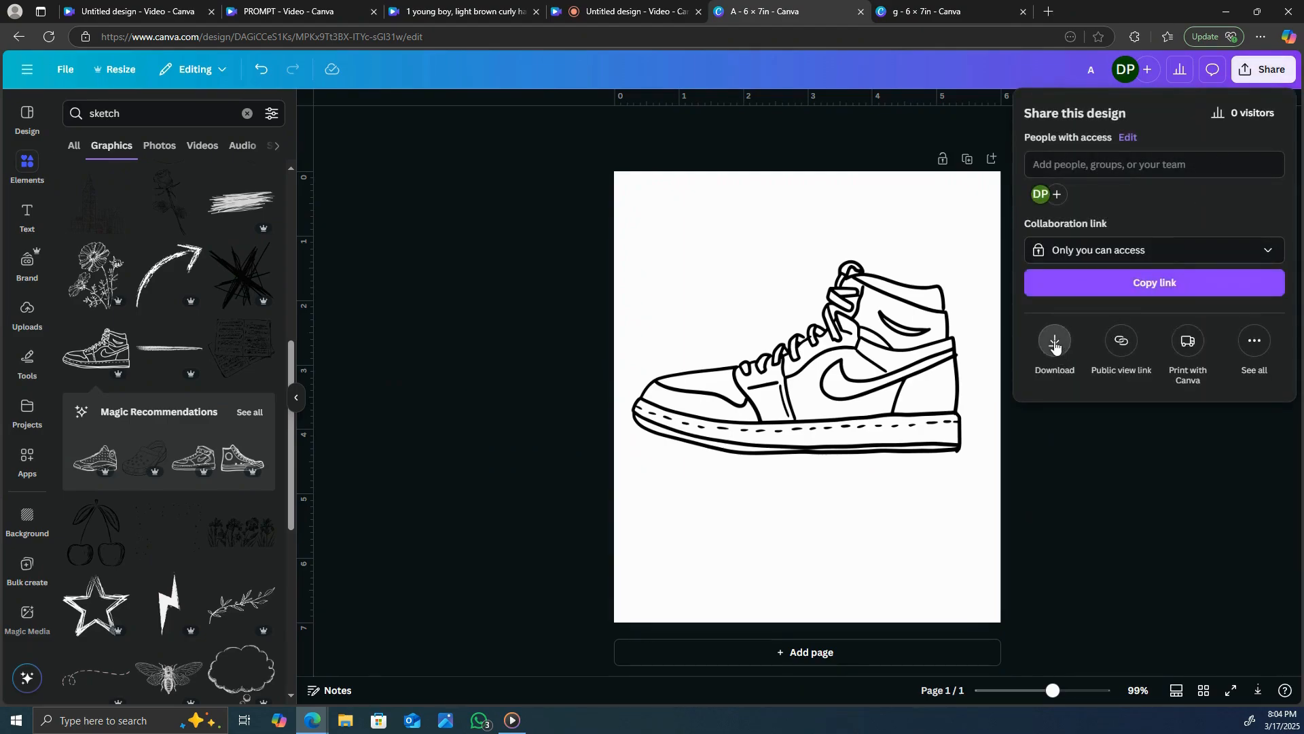
{"action": "left_click", "coordinate": [1055, 341]}
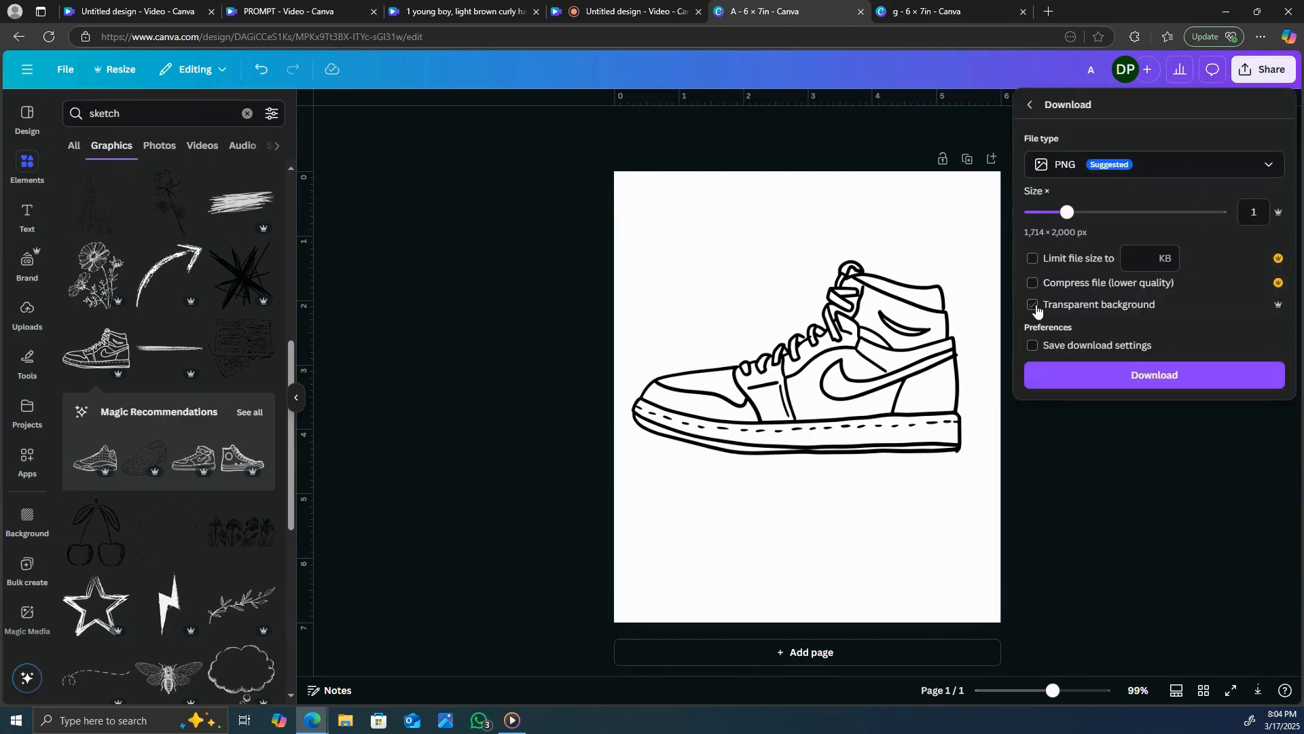
{"action": "left_click", "coordinate": [1032, 305]}
{"action": "left_click", "coordinate": [1092, 379]}
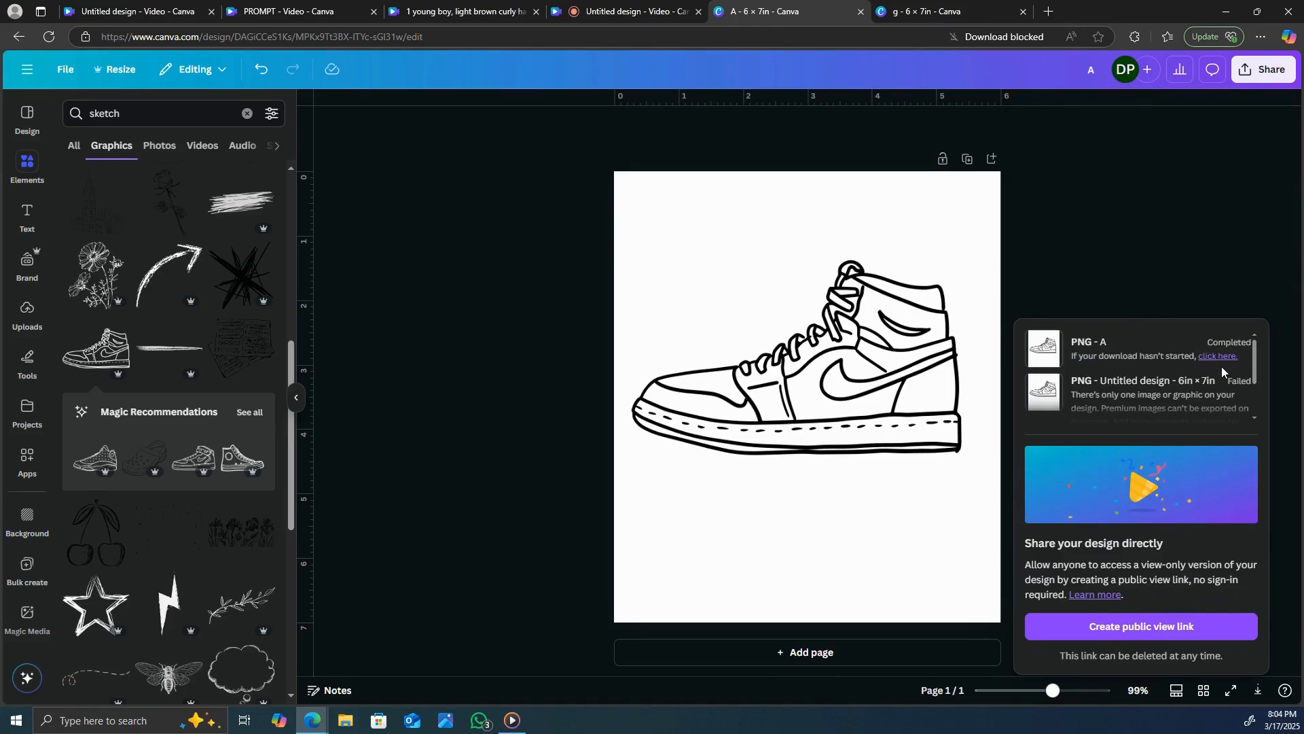
{"action": "left_click", "coordinate": [1218, 356]}
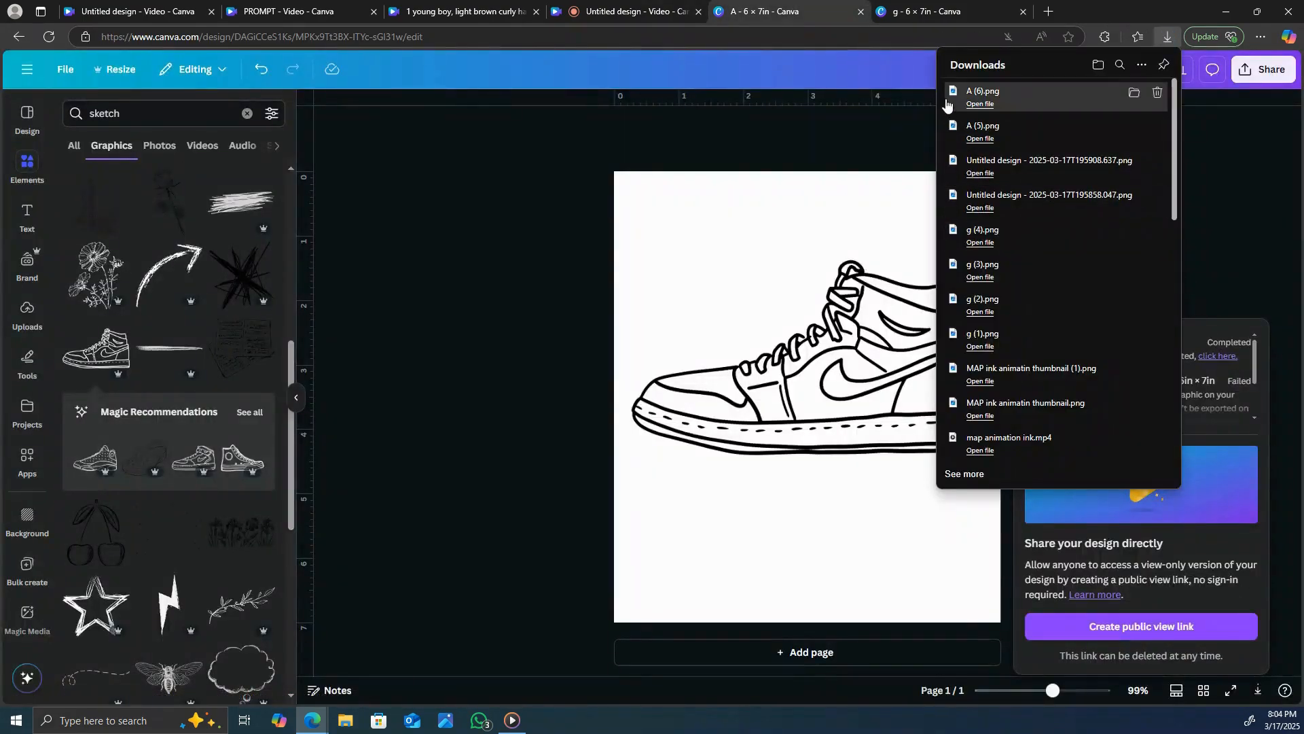
{"action": "left_click_drag", "start_coordinate": [978, 99], "coordinate": [49, 206]}
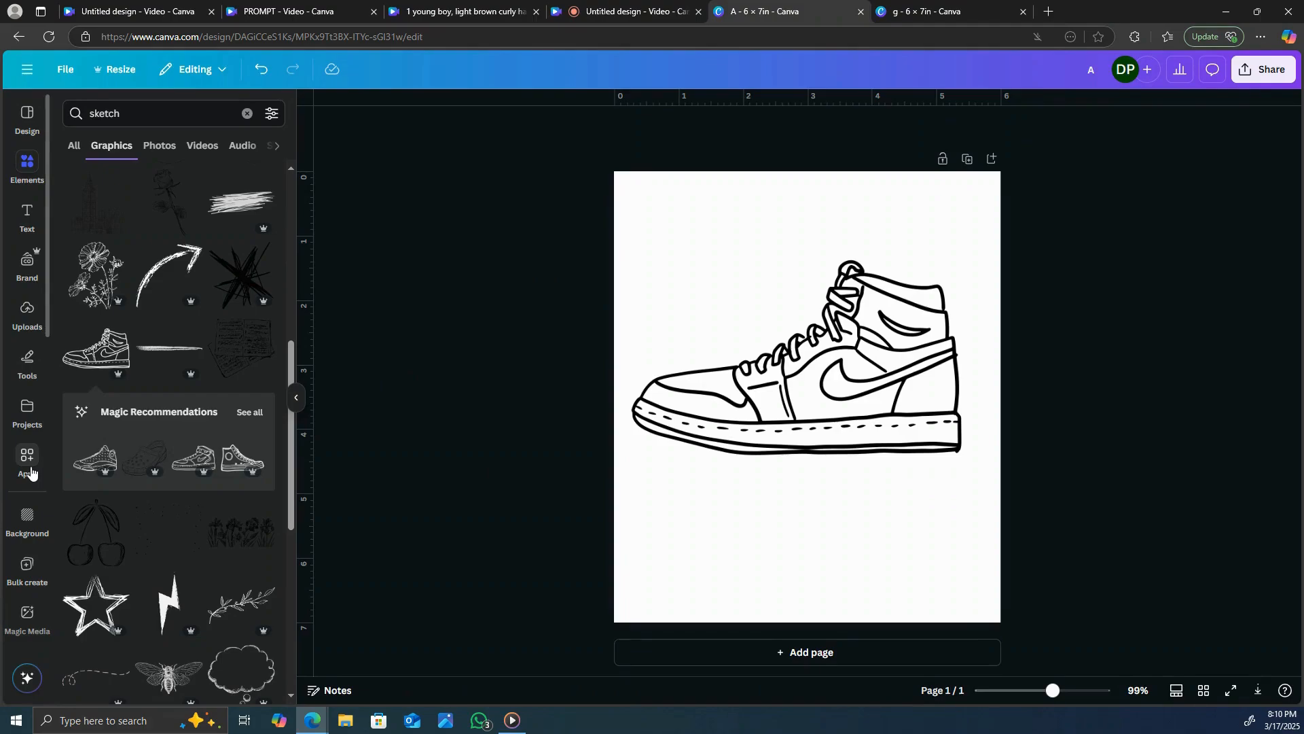
- Find the Photostylist app among the Canva apps and open it in the design
{"action": "left_click", "coordinate": [27, 462]}
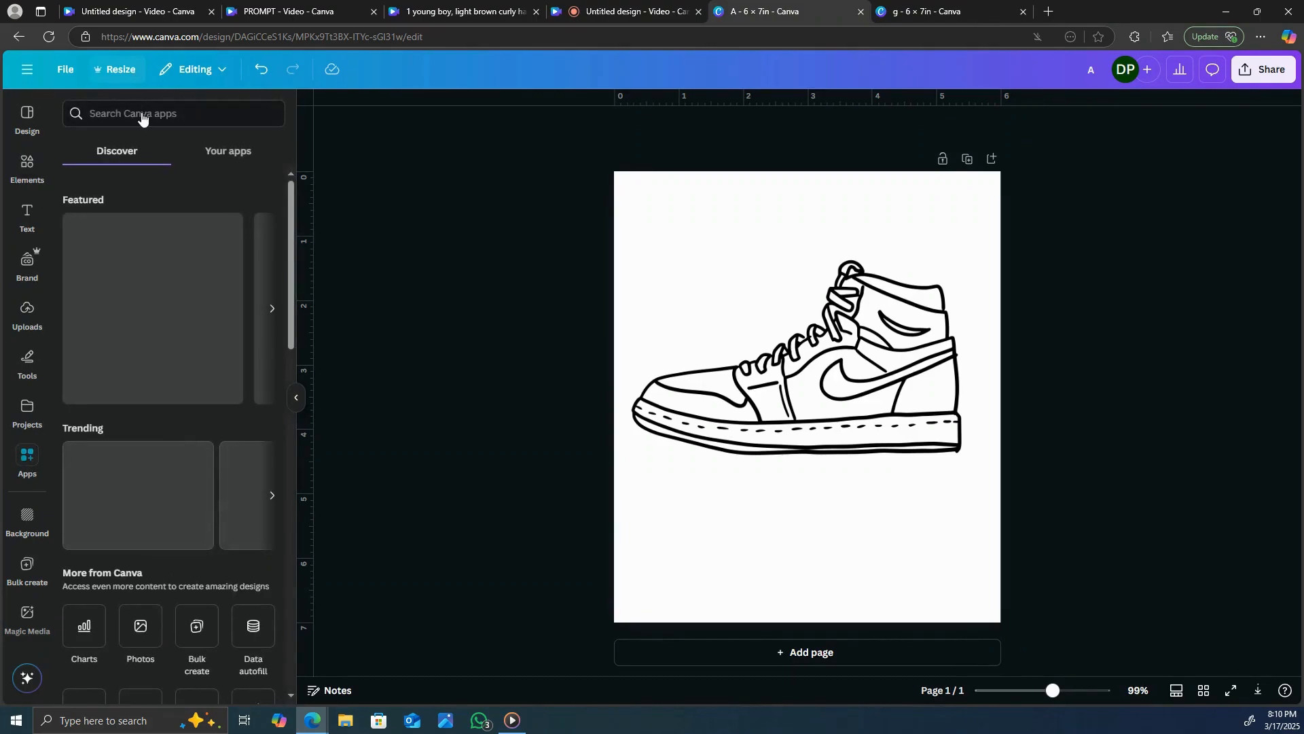
{"action": "left_click", "coordinate": [141, 109]}
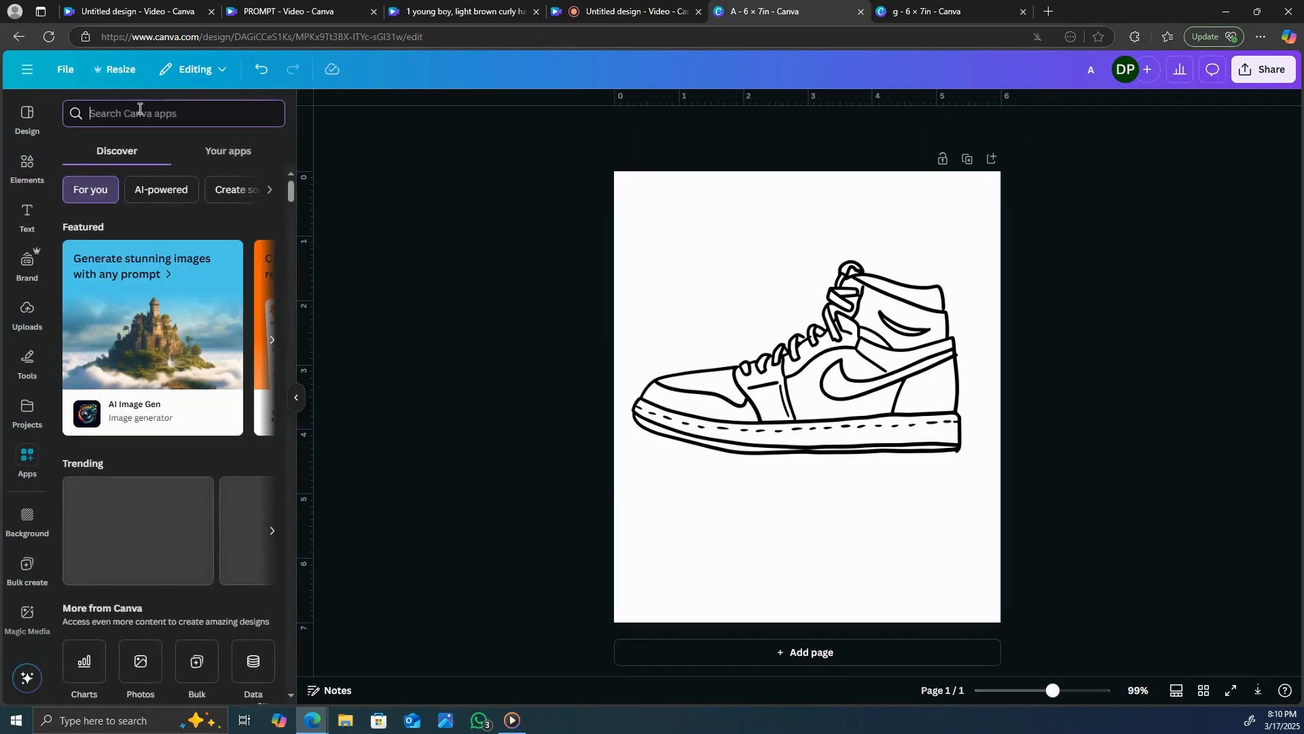
{"action": "type", "text": "pht"}
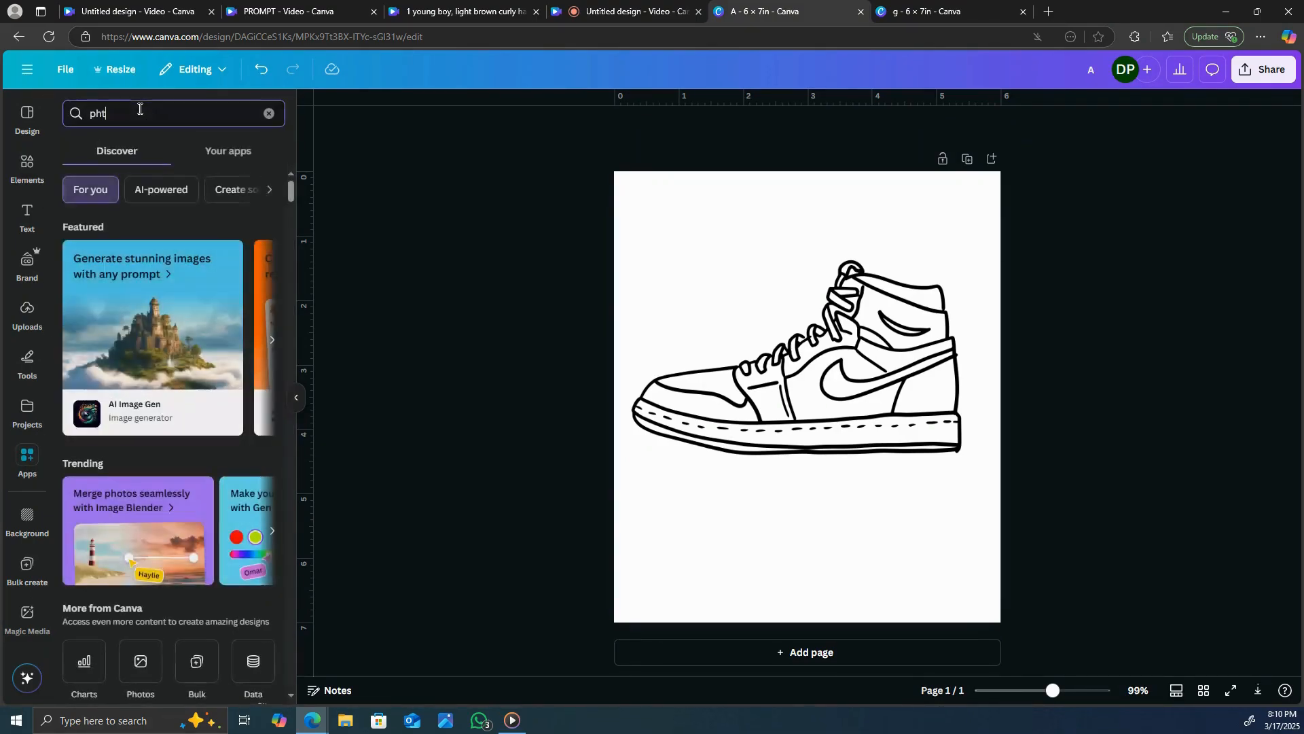
{"action": "key", "text": "BackSpace"}
{"action": "type", "text": "otos"}
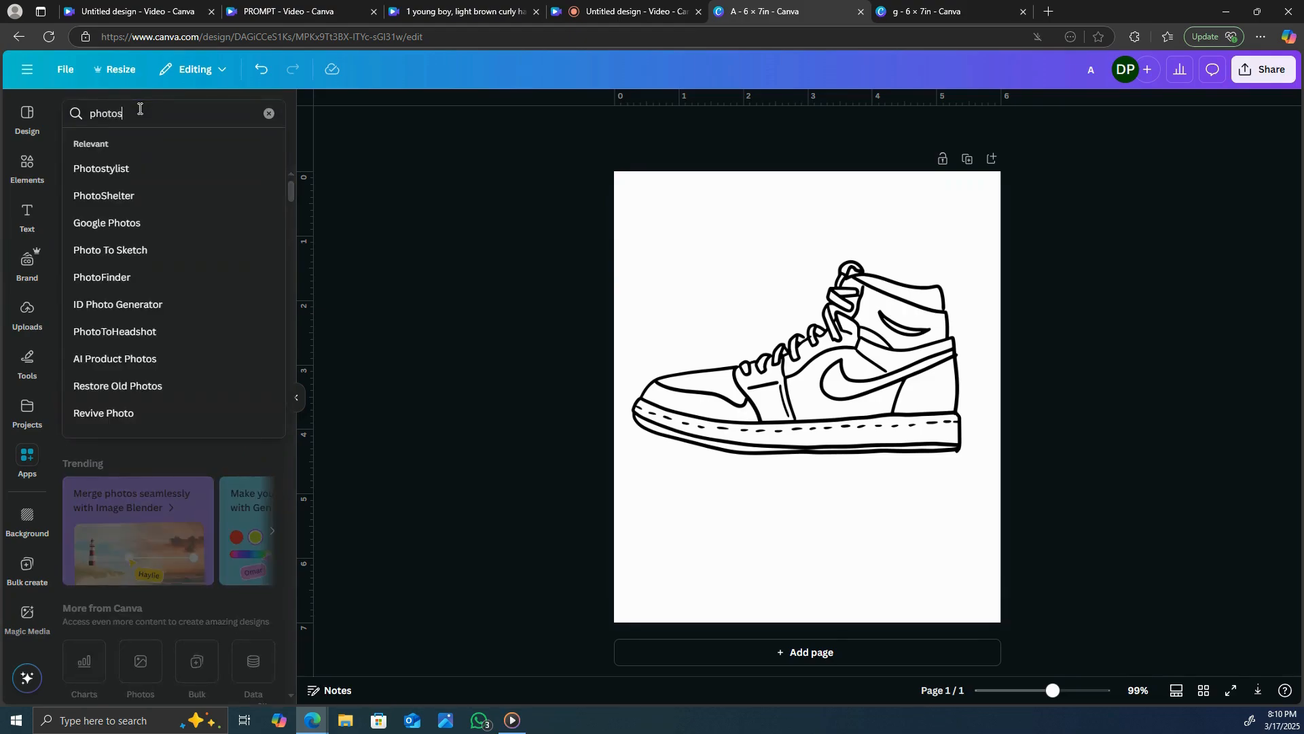
{"action": "type", "text": "ty"}
{"action": "key", "text": "BackSpace"}
{"action": "type", "text": "t"}
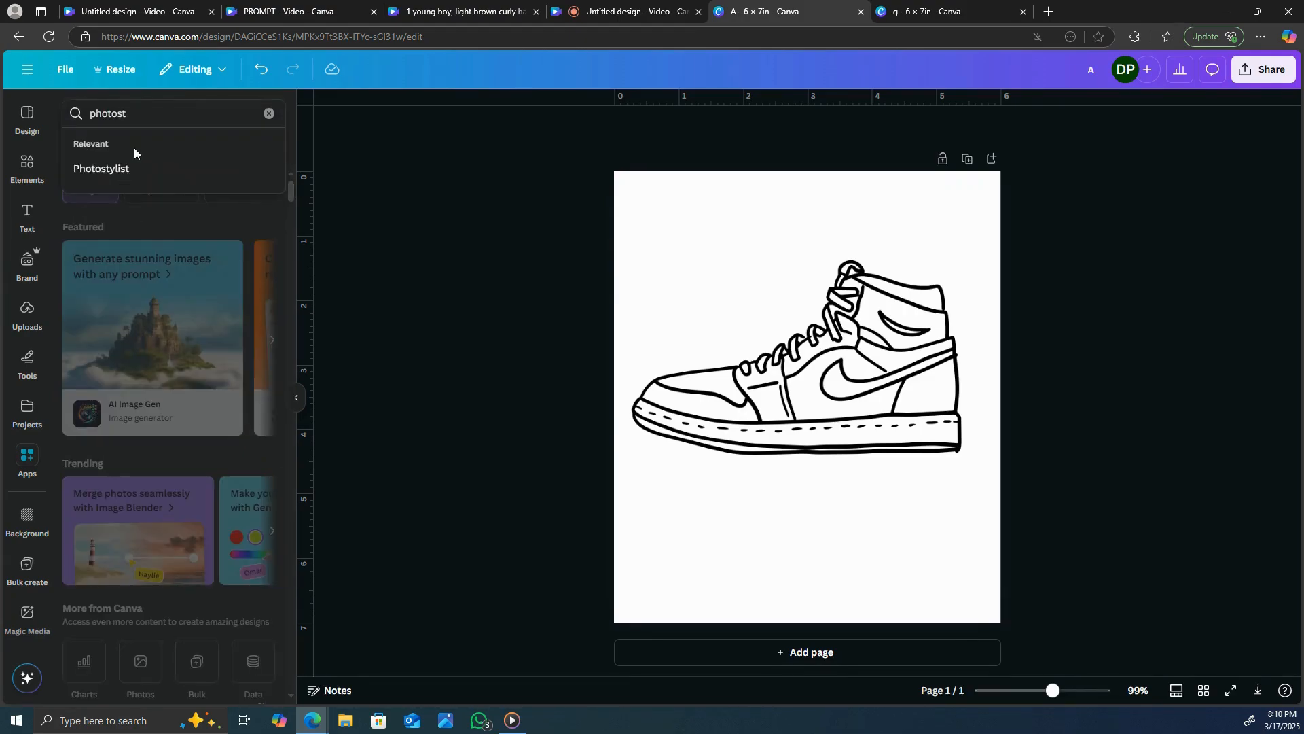
{"action": "left_click", "coordinate": [134, 163]}
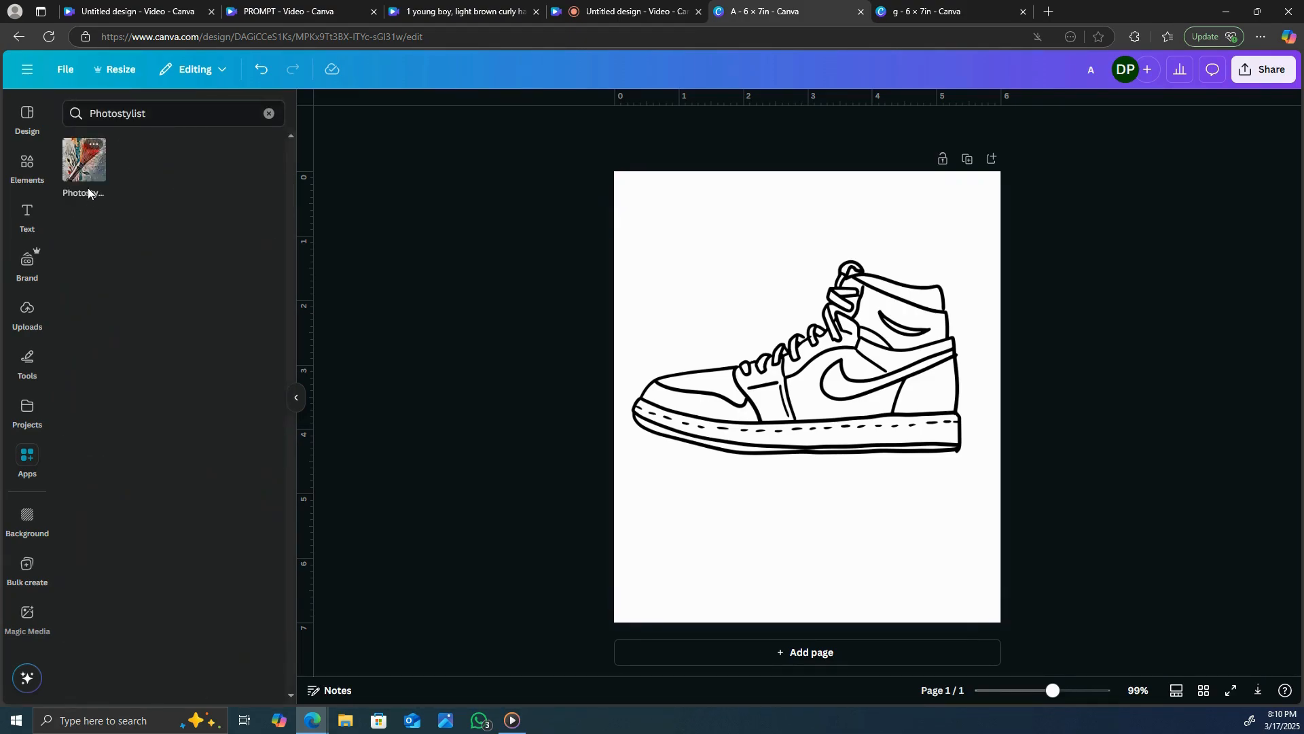
{"action": "left_click", "coordinate": [81, 164]}
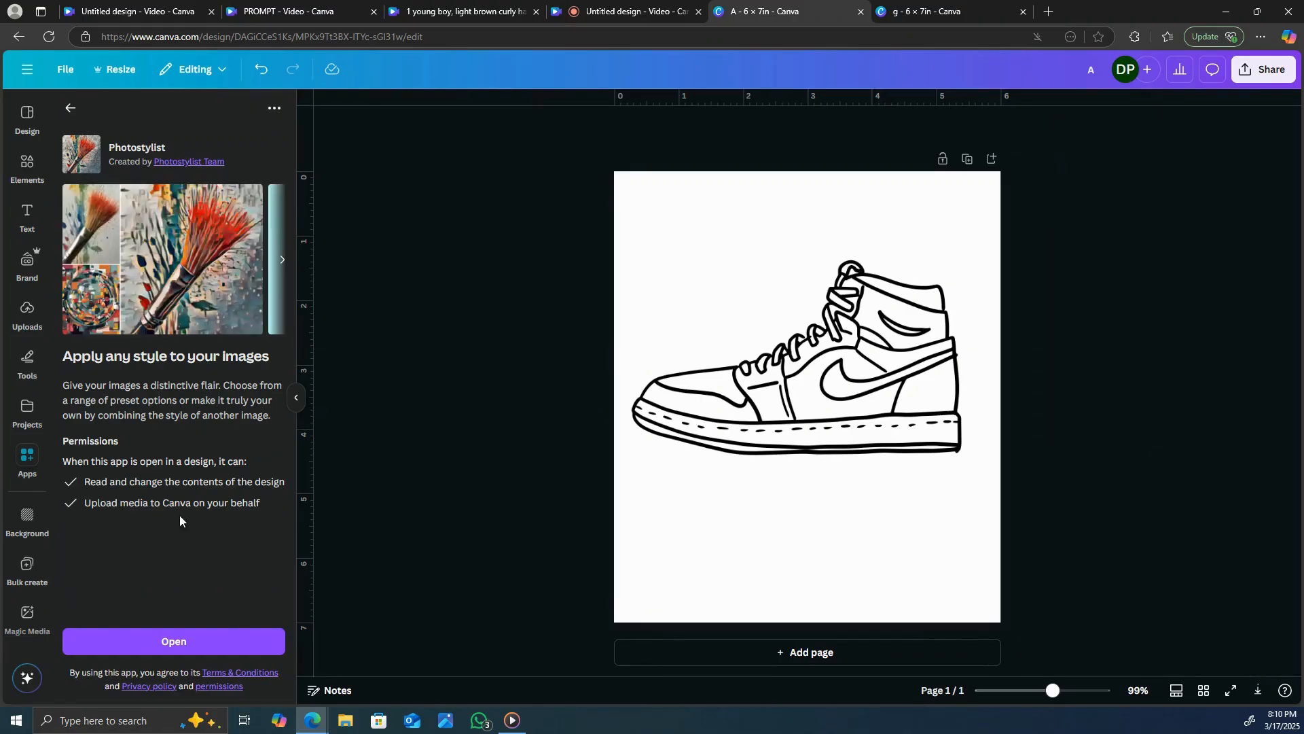
{"action": "left_click", "coordinate": [210, 651]}
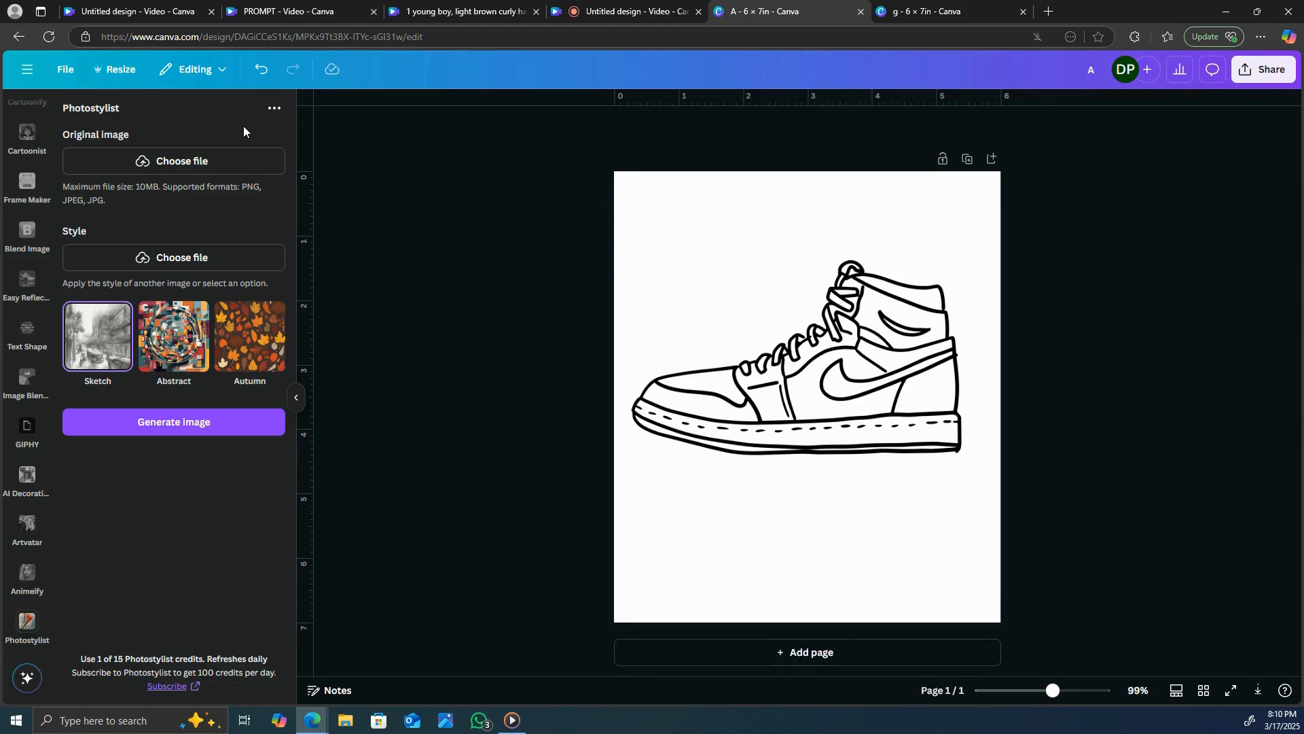
- Generate a Photostylist image using chi (4).png as the original image and chi (7).png as the style image
{"action": "left_click", "coordinate": [231, 159]}
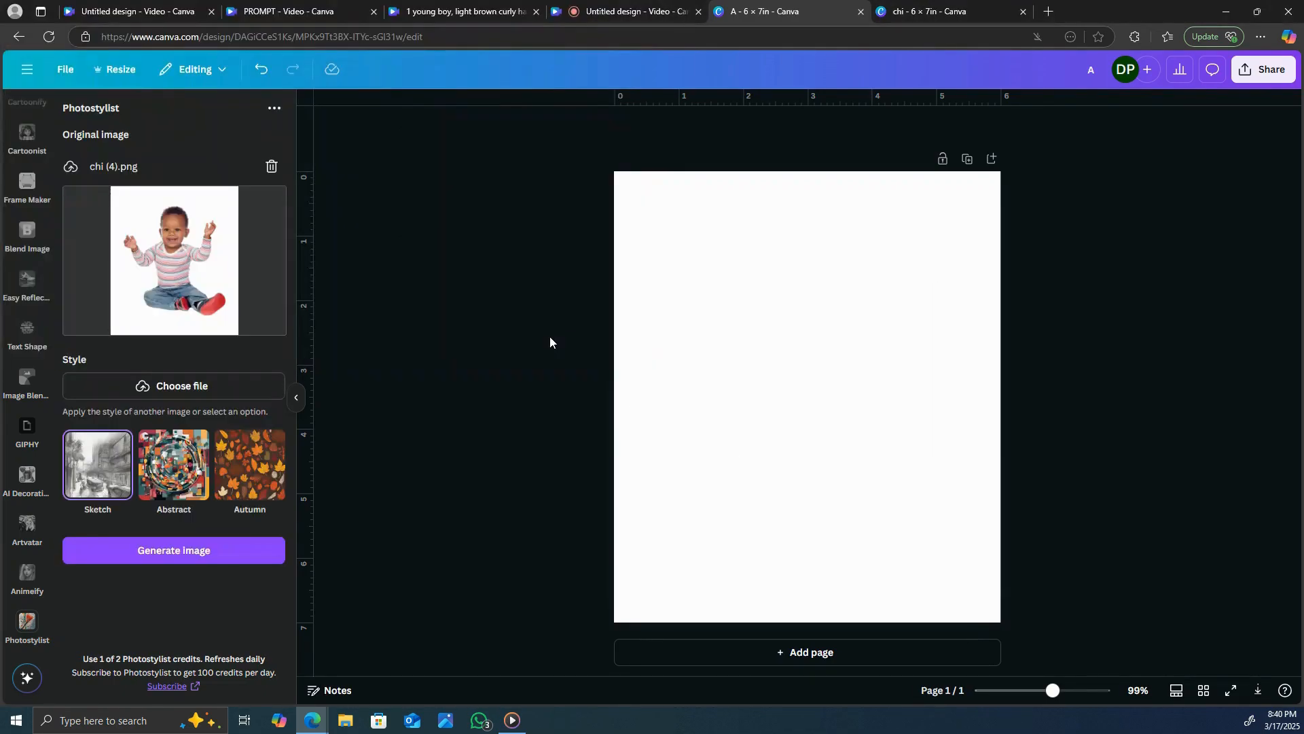
{"action": "left_click", "coordinate": [178, 385]}
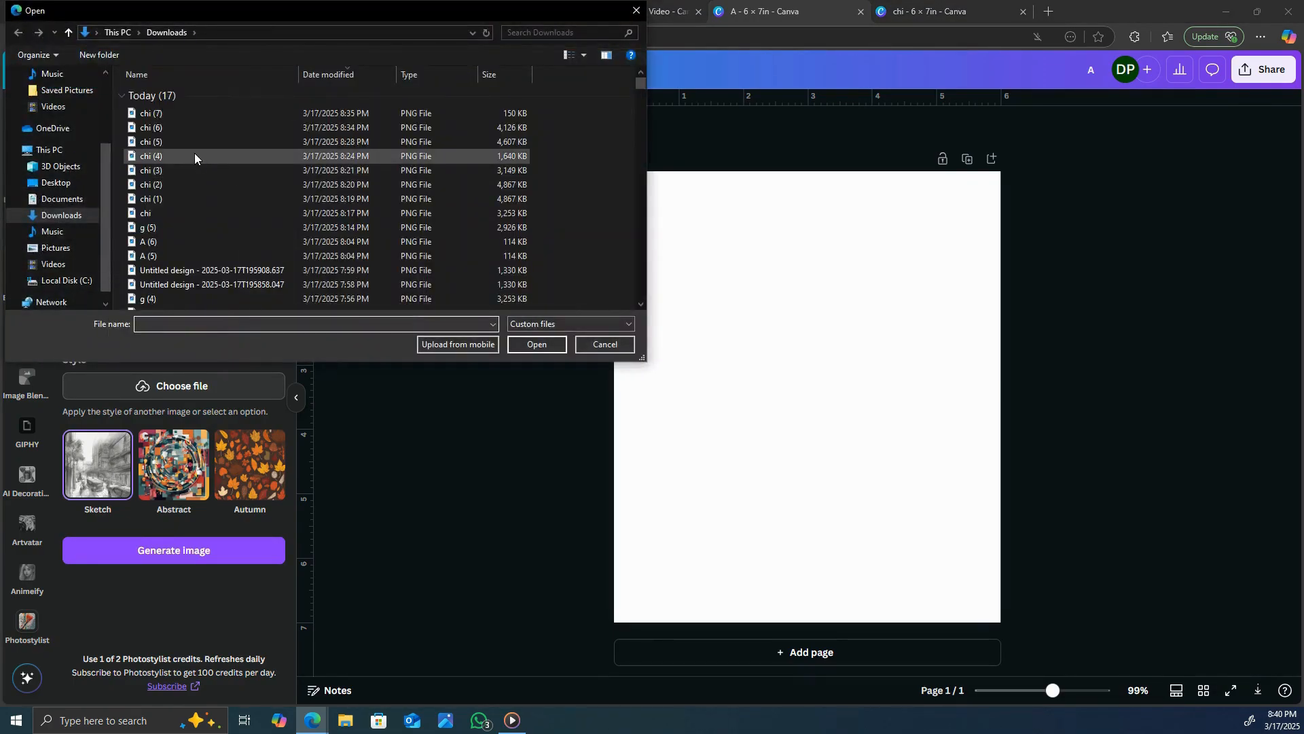
{"action": "left_click", "coordinate": [187, 115]}
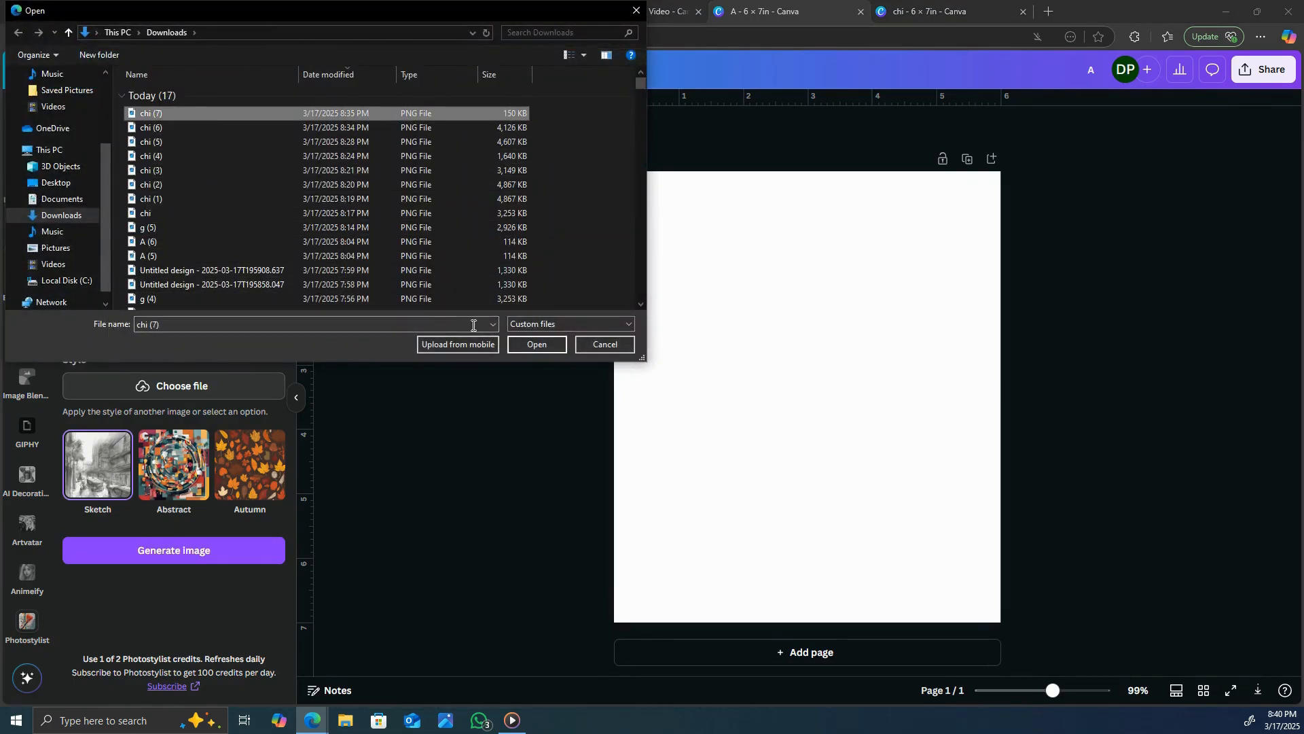
{"action": "left_click", "coordinate": [528, 340]}
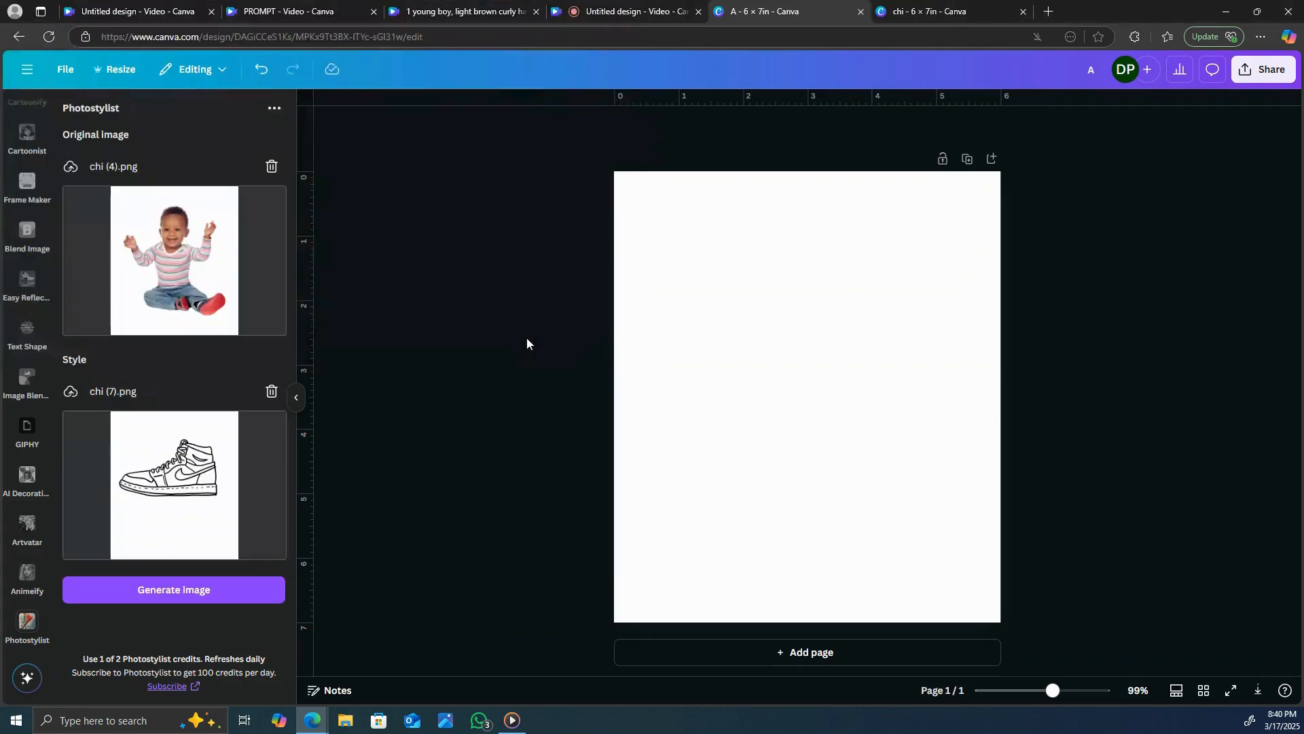
{"action": "left_click", "coordinate": [160, 590]}
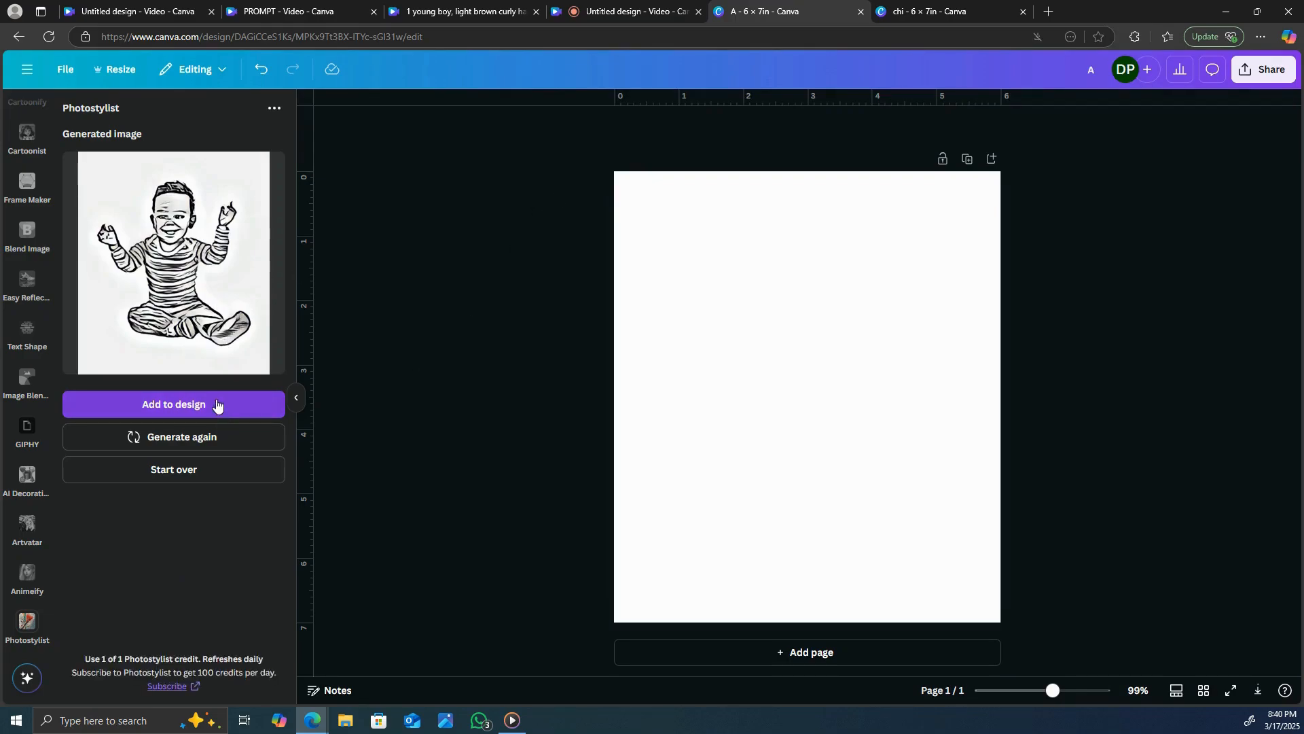
- Add the generated baby sketch to the design and enlarge it to fill the whole page
{"action": "left_click", "coordinate": [216, 404]}
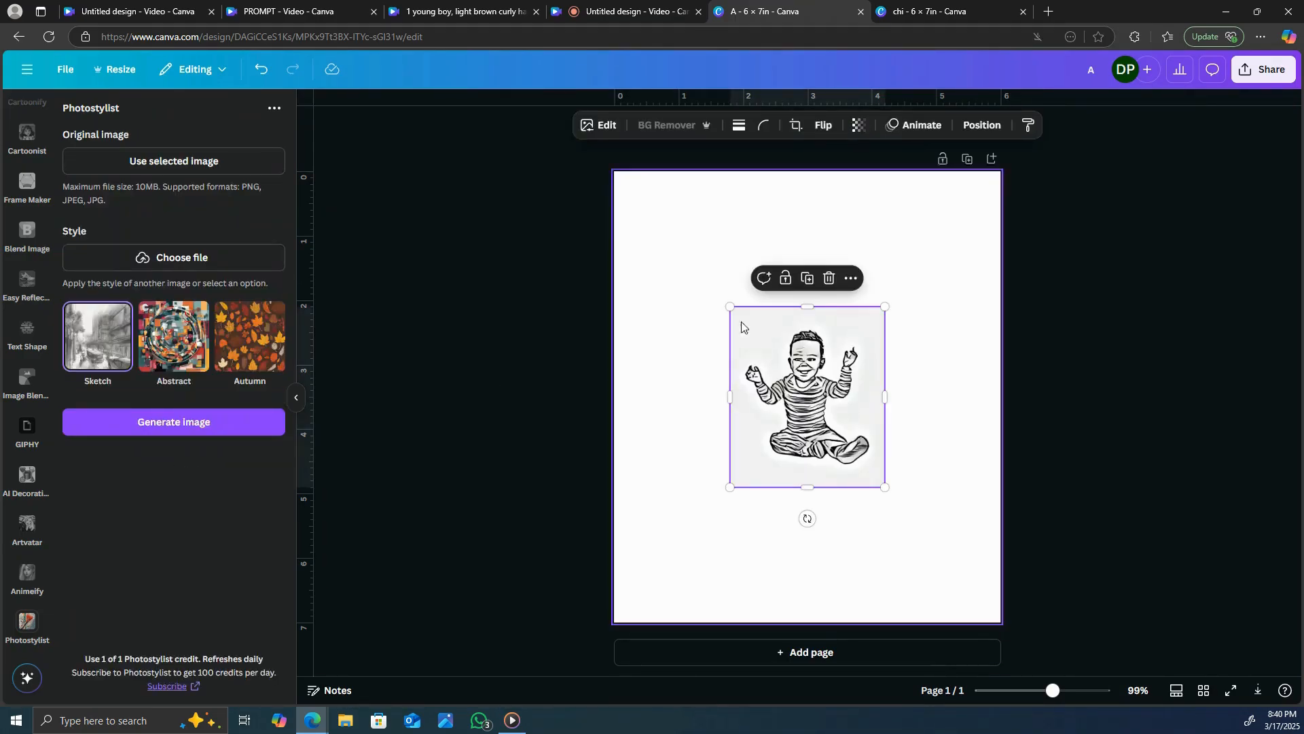
{"action": "left_click", "coordinate": [889, 309]}
{"action": "left_click", "coordinate": [879, 309]}
{"action": "left_click_drag", "start_coordinate": [884, 307], "coordinate": [1068, 167]}
{"action": "left_click_drag", "start_coordinate": [836, 312], "coordinate": [788, 357]}
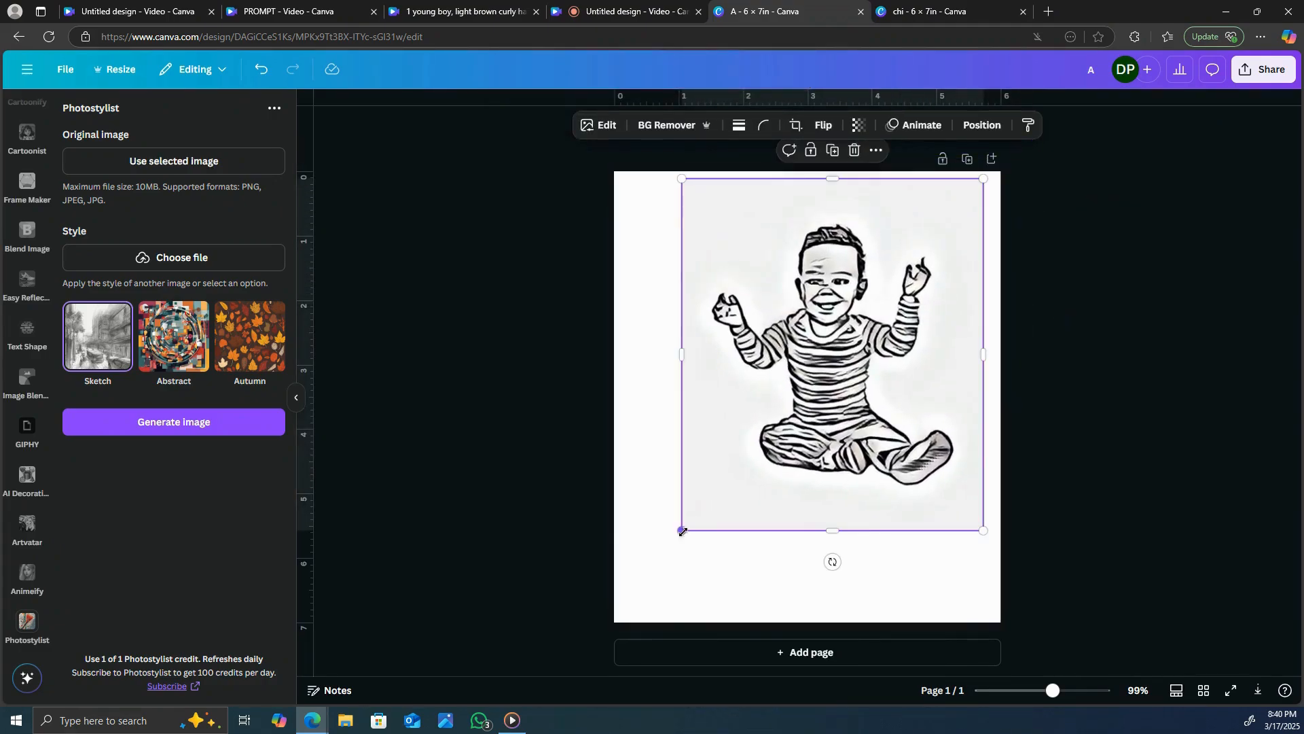
{"action": "left_click_drag", "start_coordinate": [683, 531], "coordinate": [615, 619]}
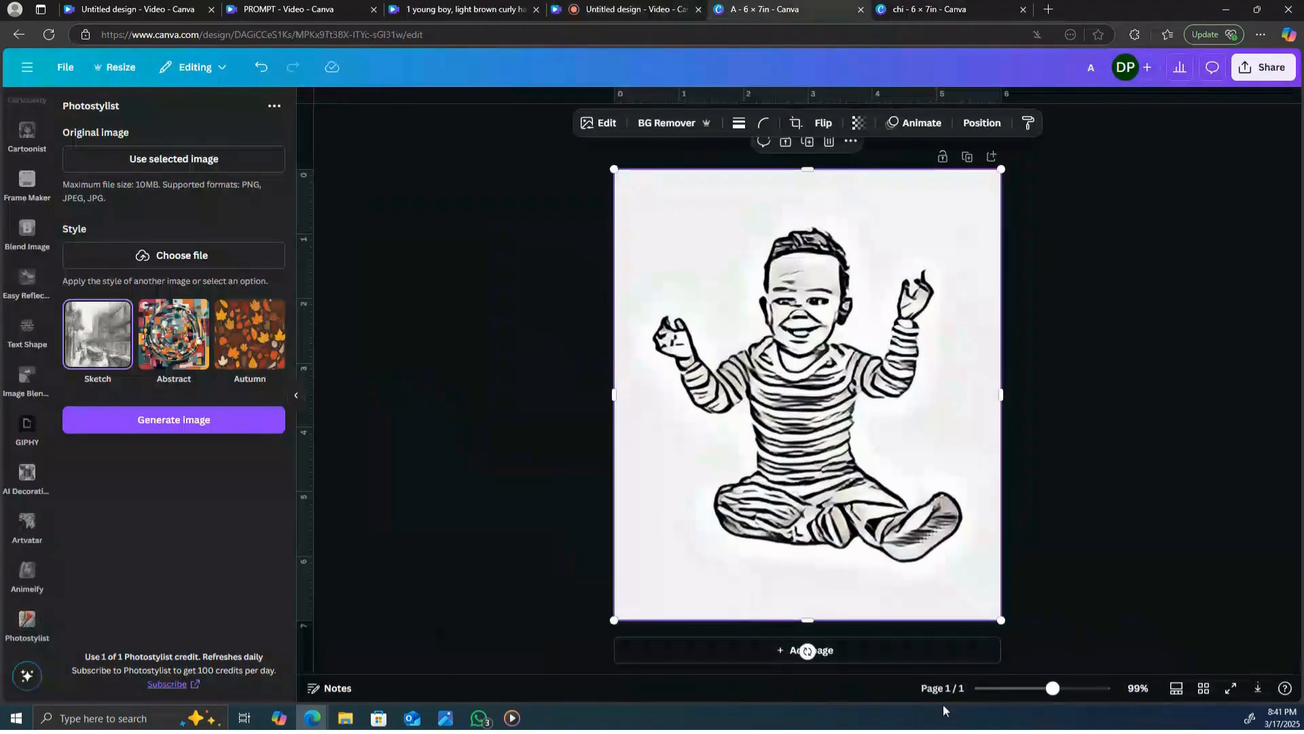
- Add a second page and generate a Photostylist image from chi (3).png with chi (7).png as the style image
{"action": "left_click", "coordinate": [937, 651]}
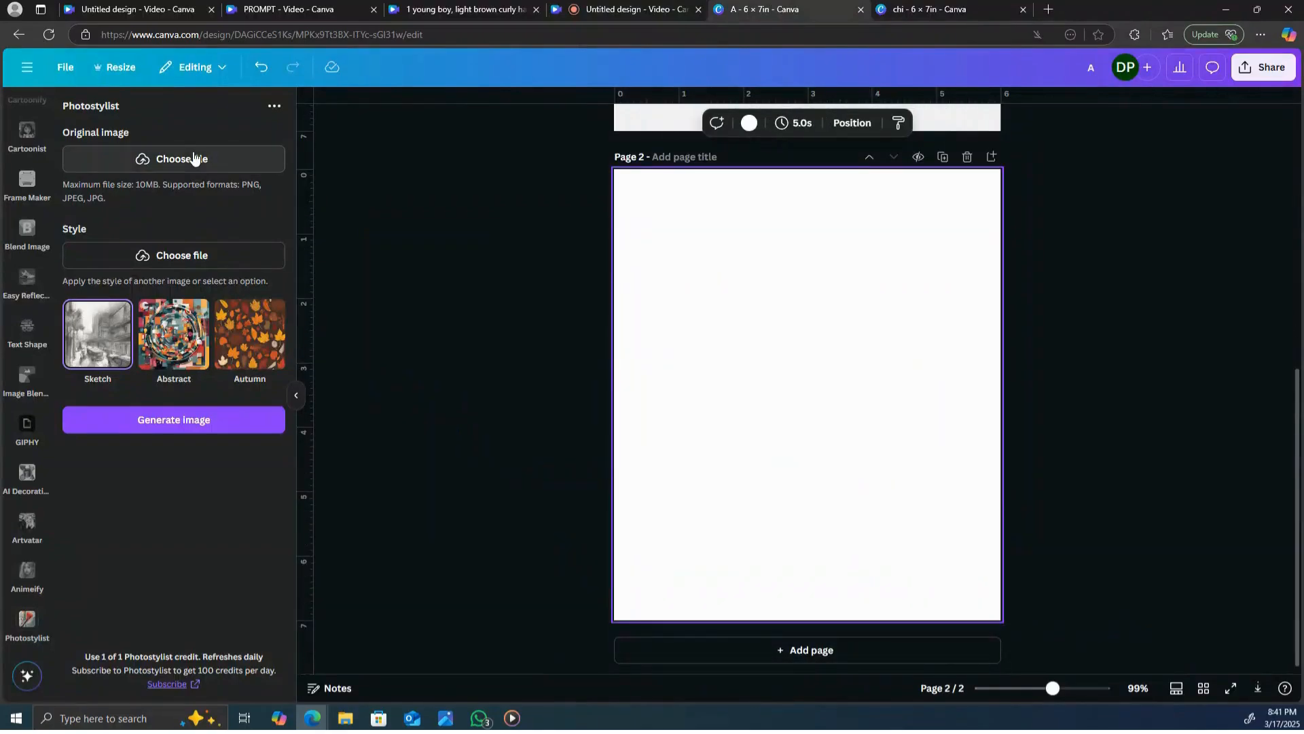
{"action": "left_click", "coordinate": [195, 159]}
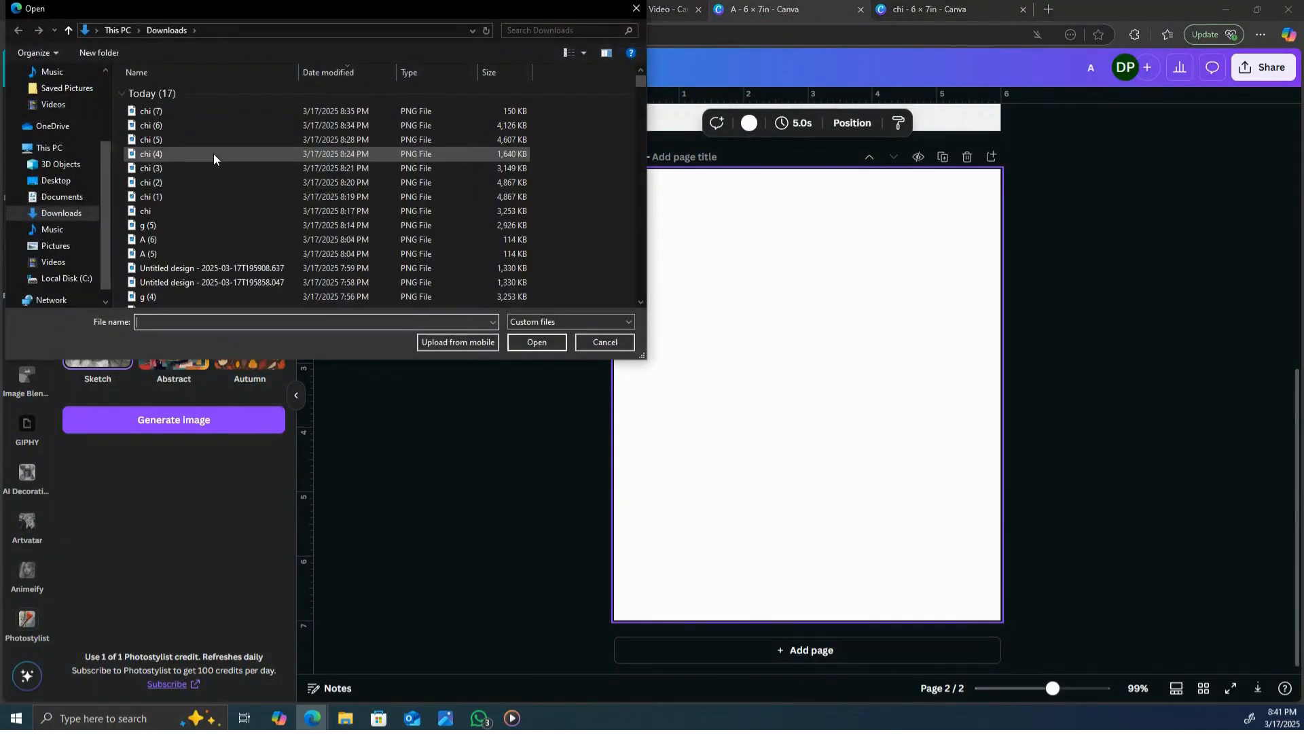
{"action": "left_click", "coordinate": [222, 168]}
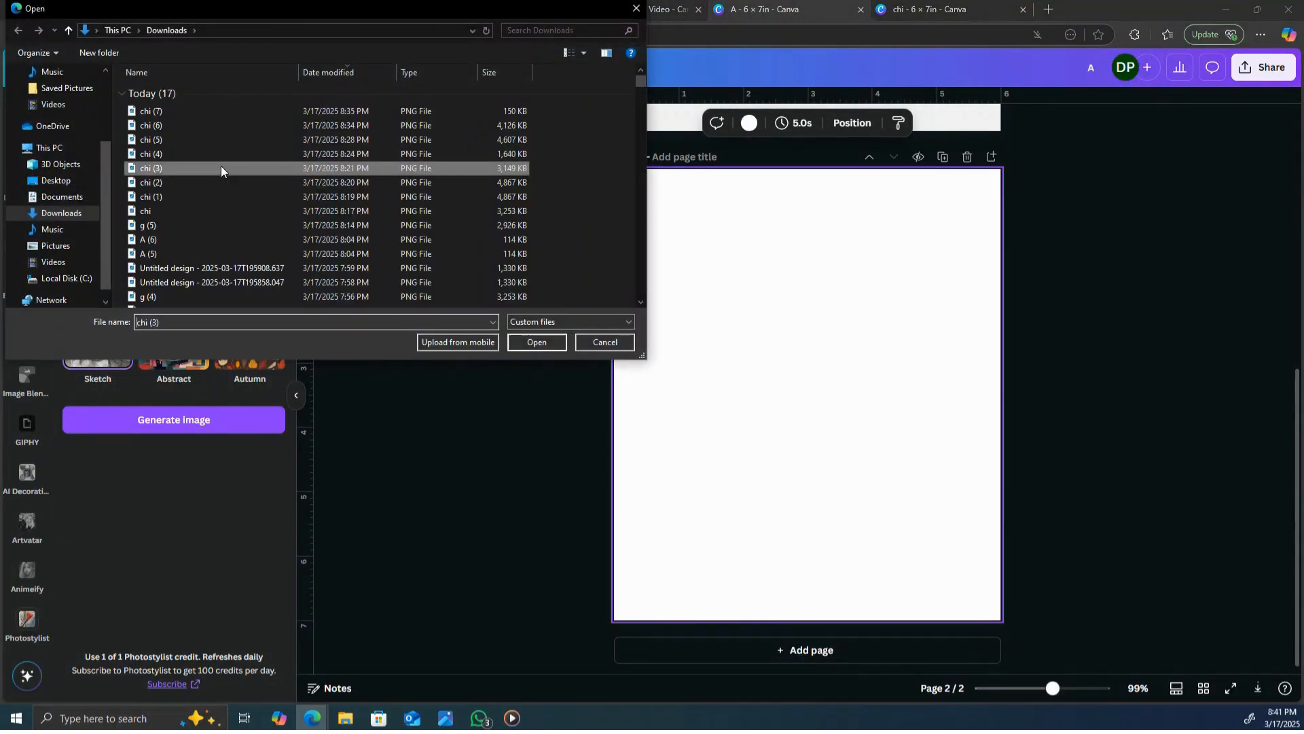
{"action": "left_click", "coordinate": [552, 344]}
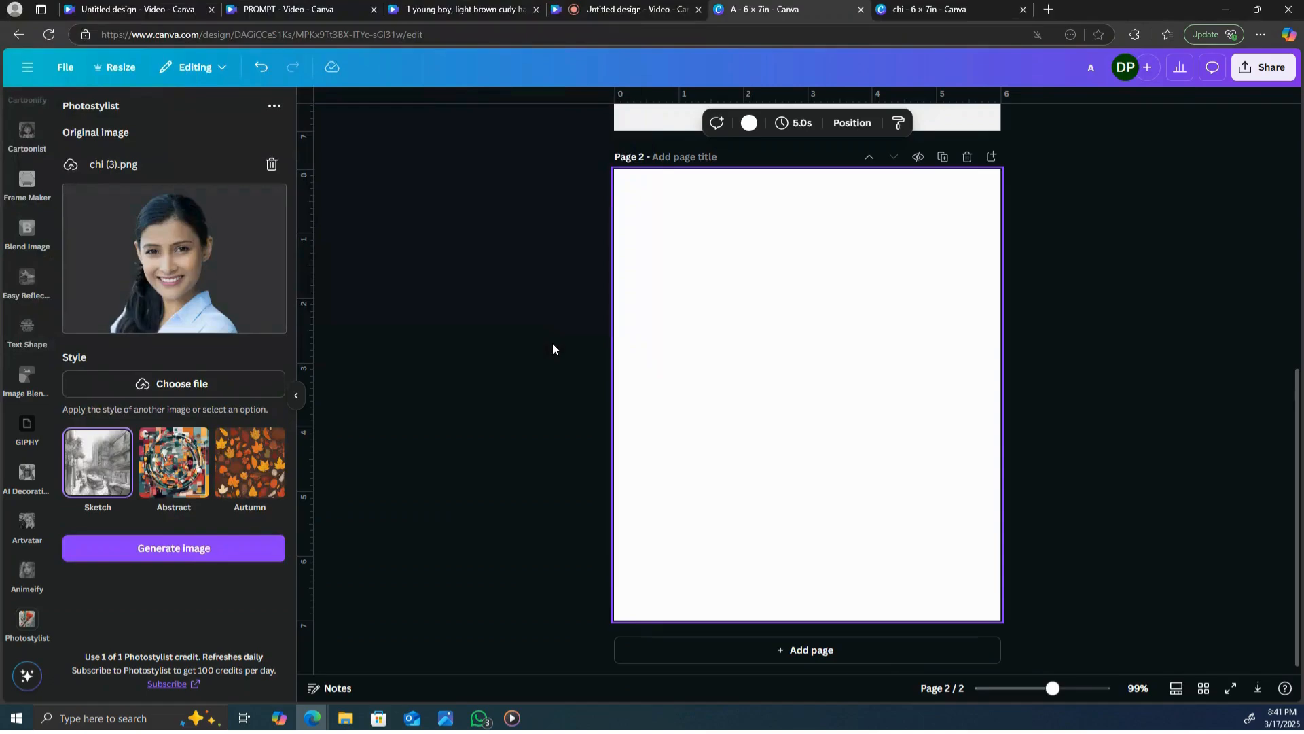
{"action": "left_click", "coordinate": [189, 389]}
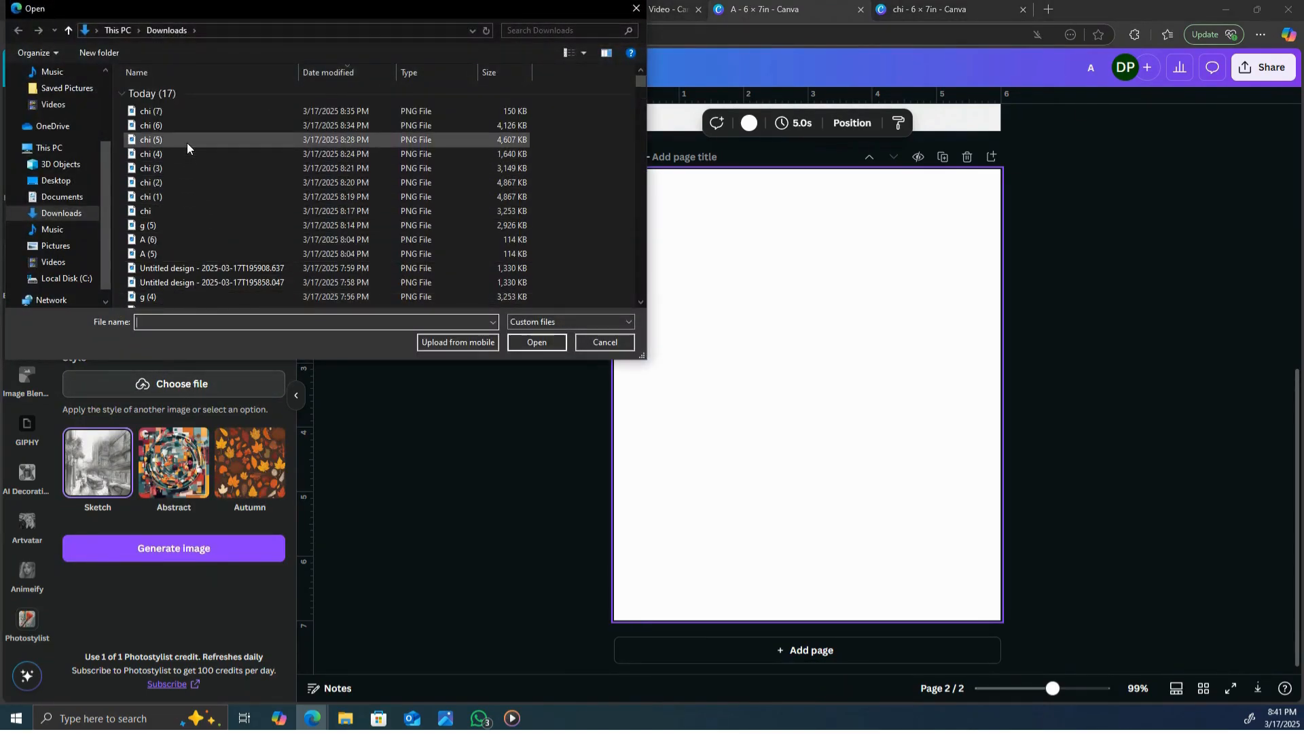
{"action": "double_click", "coordinate": [177, 111]}
{"action": "left_click", "coordinate": [183, 587]}
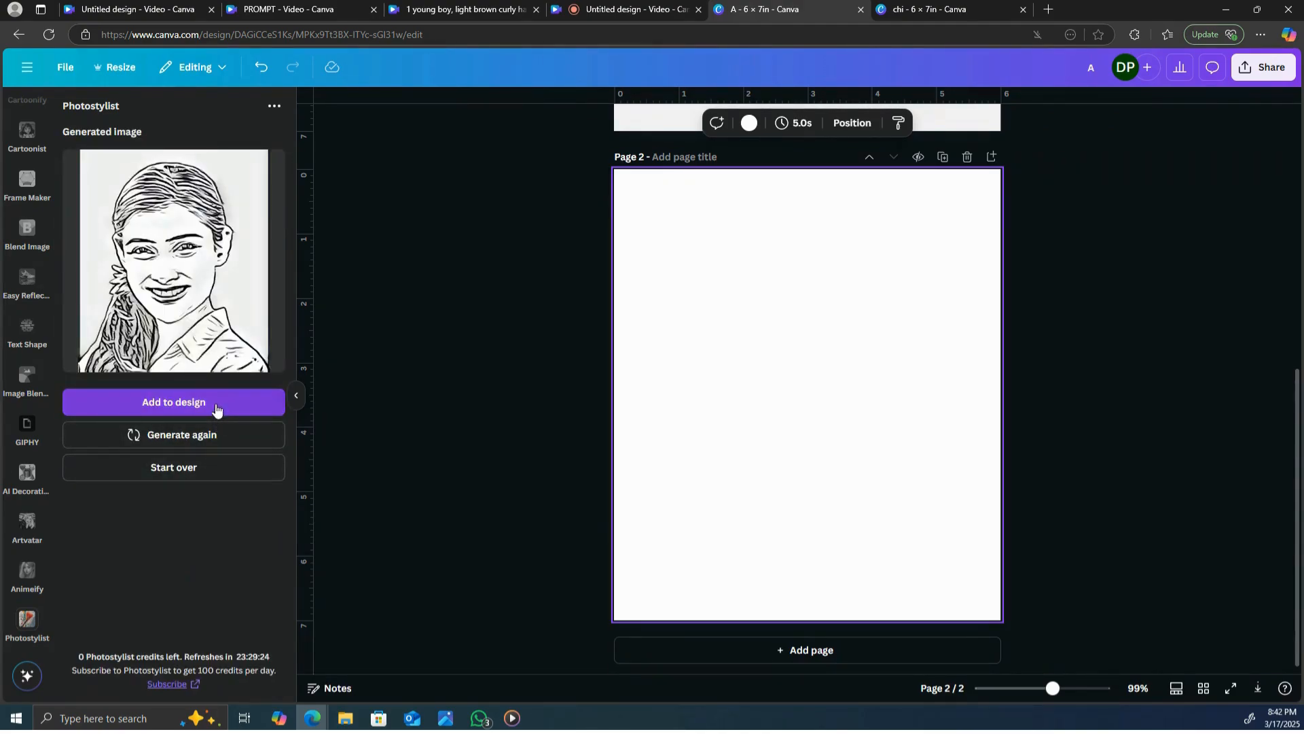
- Add the generated sketch of the smiling woman to page 2 and enlarge it to fill the whole page
{"action": "left_click", "coordinate": [216, 406]}
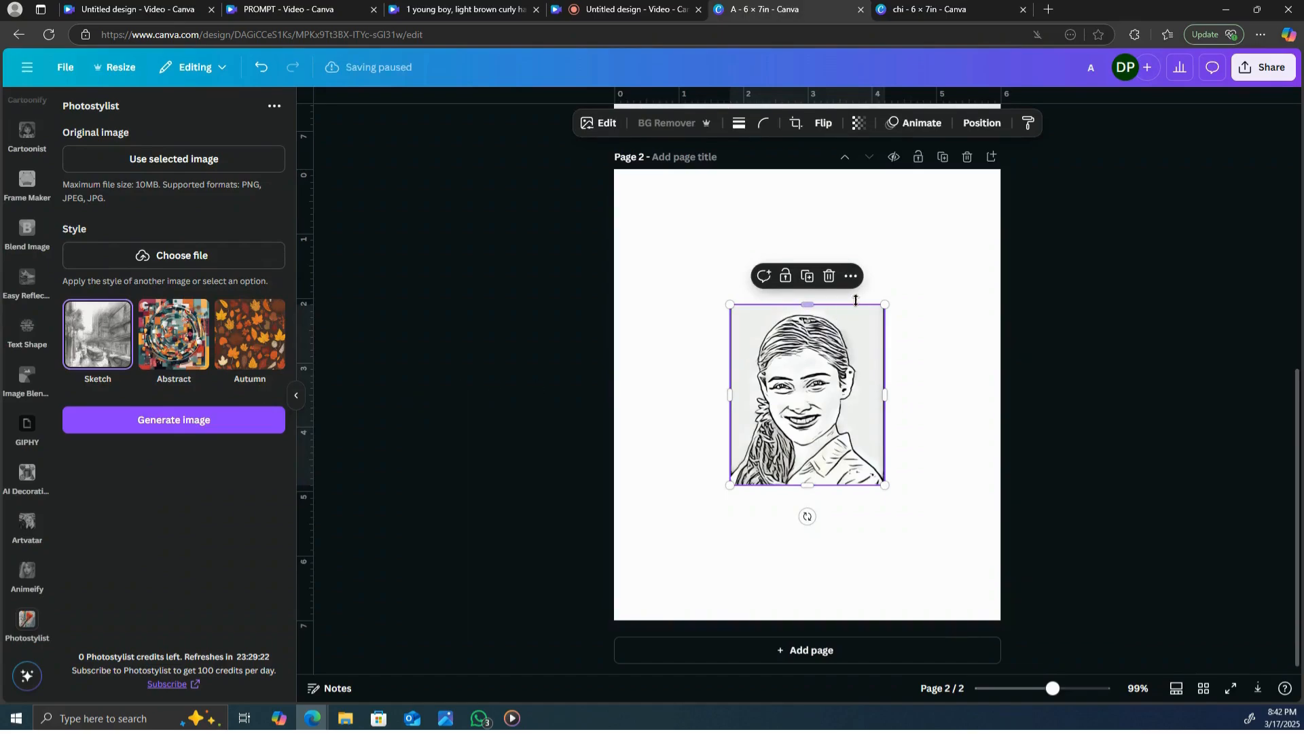
{"action": "left_click_drag", "start_coordinate": [885, 305], "coordinate": [989, 183]}
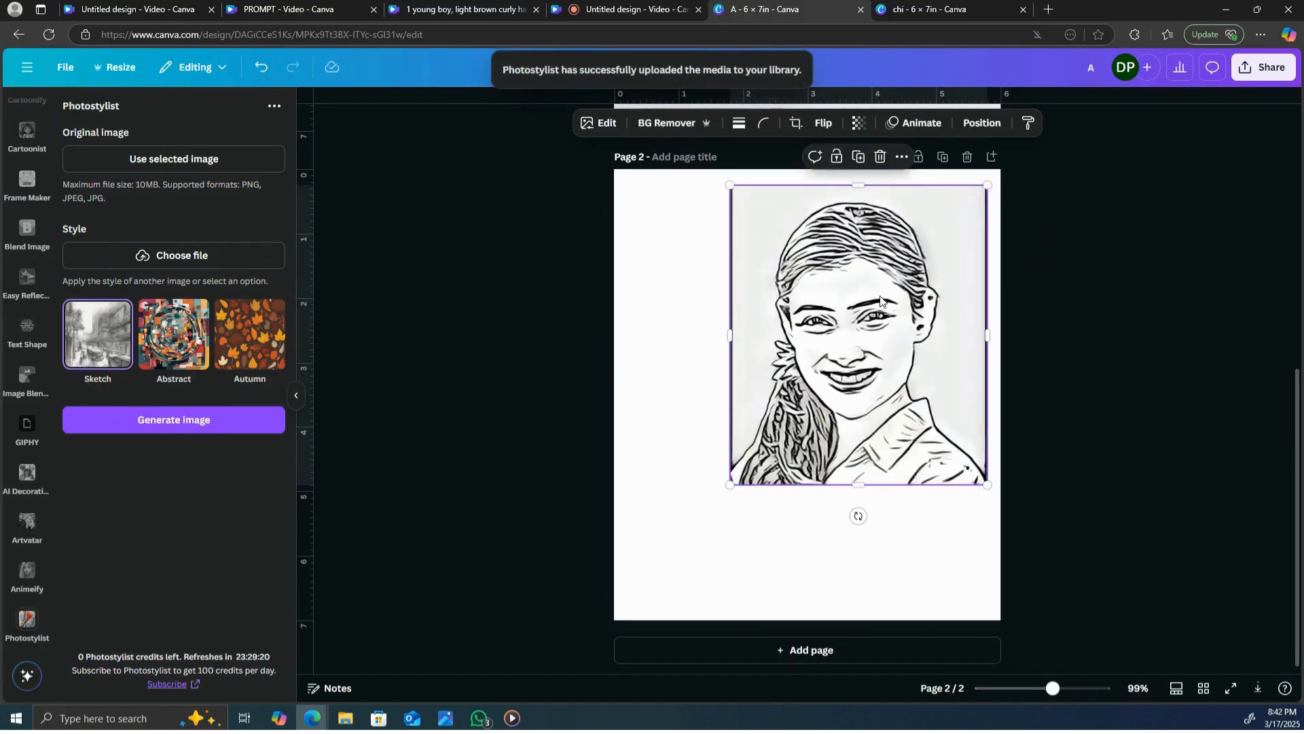
{"action": "mouse_move", "coordinate": [882, 302]}
{"action": "left_mouse_down"}
{"action": "mouse_move", "coordinate": [803, 400]}
{"action": "mouse_move", "coordinate": [789, 298]}
{"action": "mouse_move", "coordinate": [762, 284]}
{"action": "left_mouse_up"}
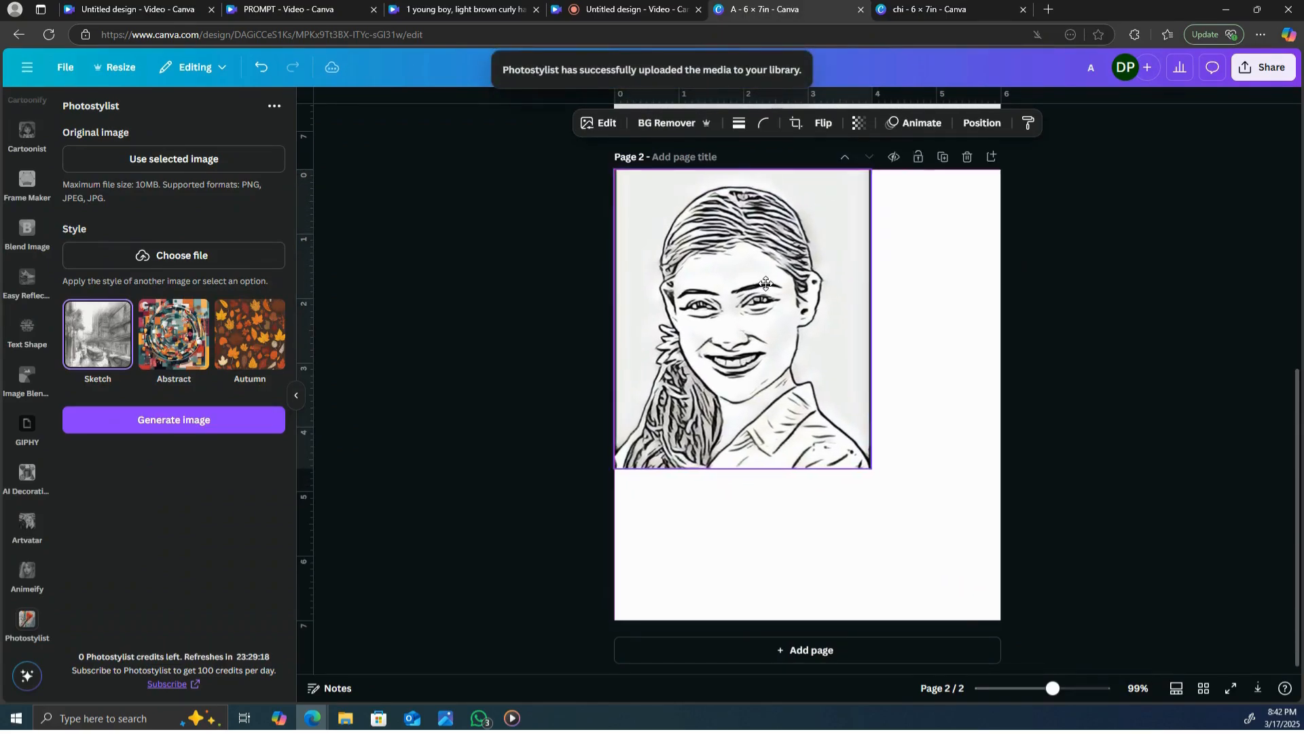
{"action": "left_click_drag", "start_coordinate": [873, 468], "coordinate": [981, 611]}
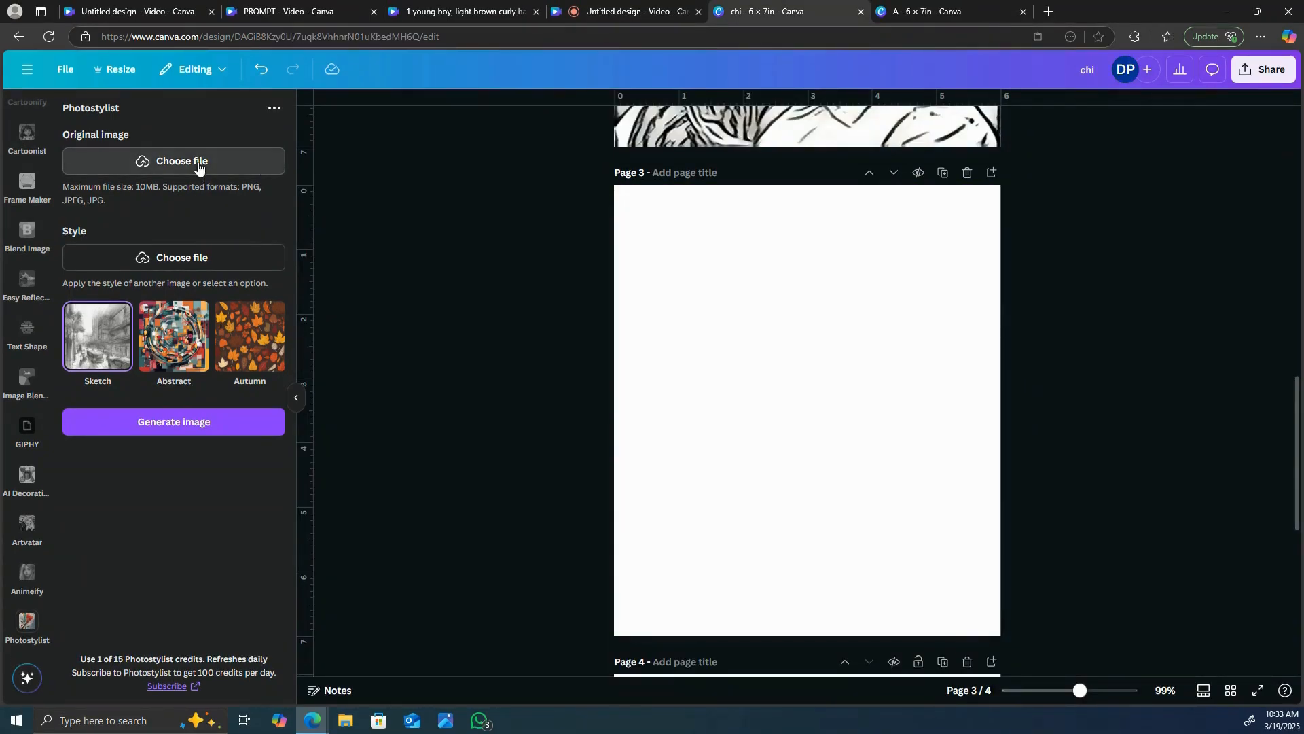
- Generate a Photostylist image using A (7).png as the original image and chi (7).png as the style image
{"action": "left_click", "coordinate": [197, 165]}
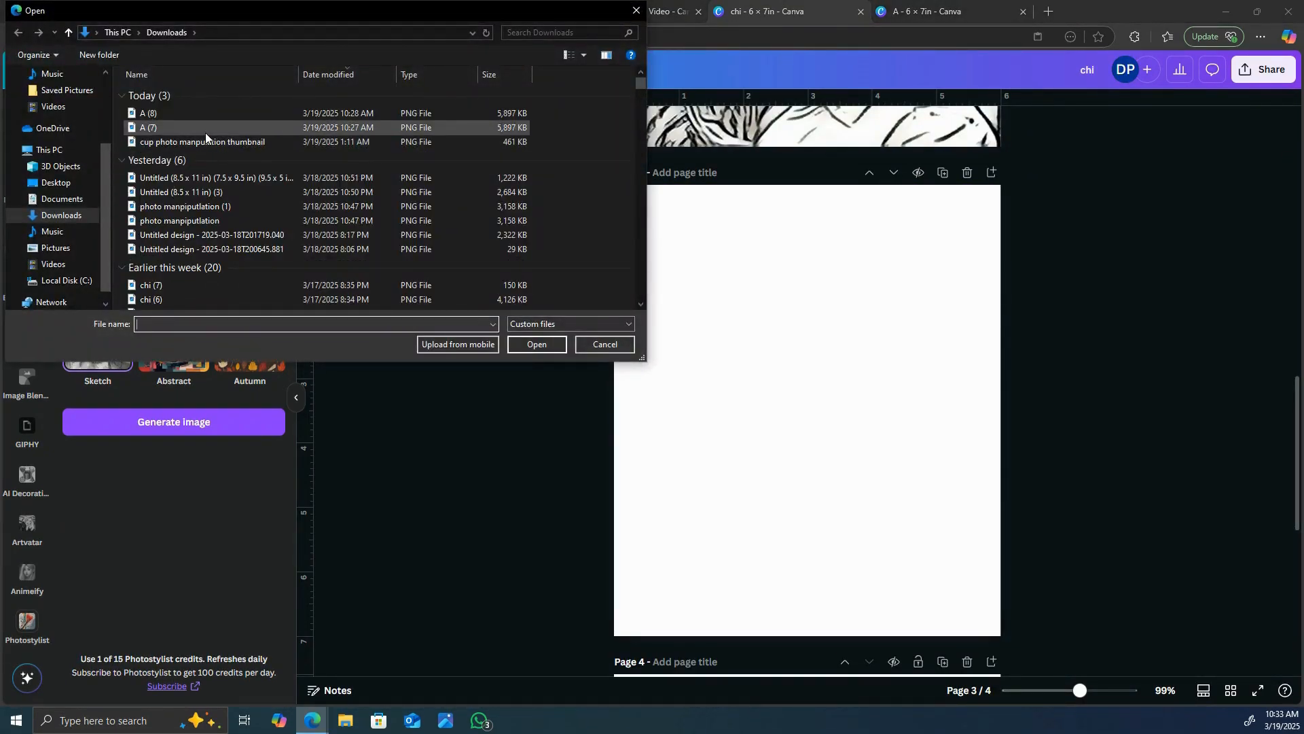
{"action": "left_click", "coordinate": [205, 129]}
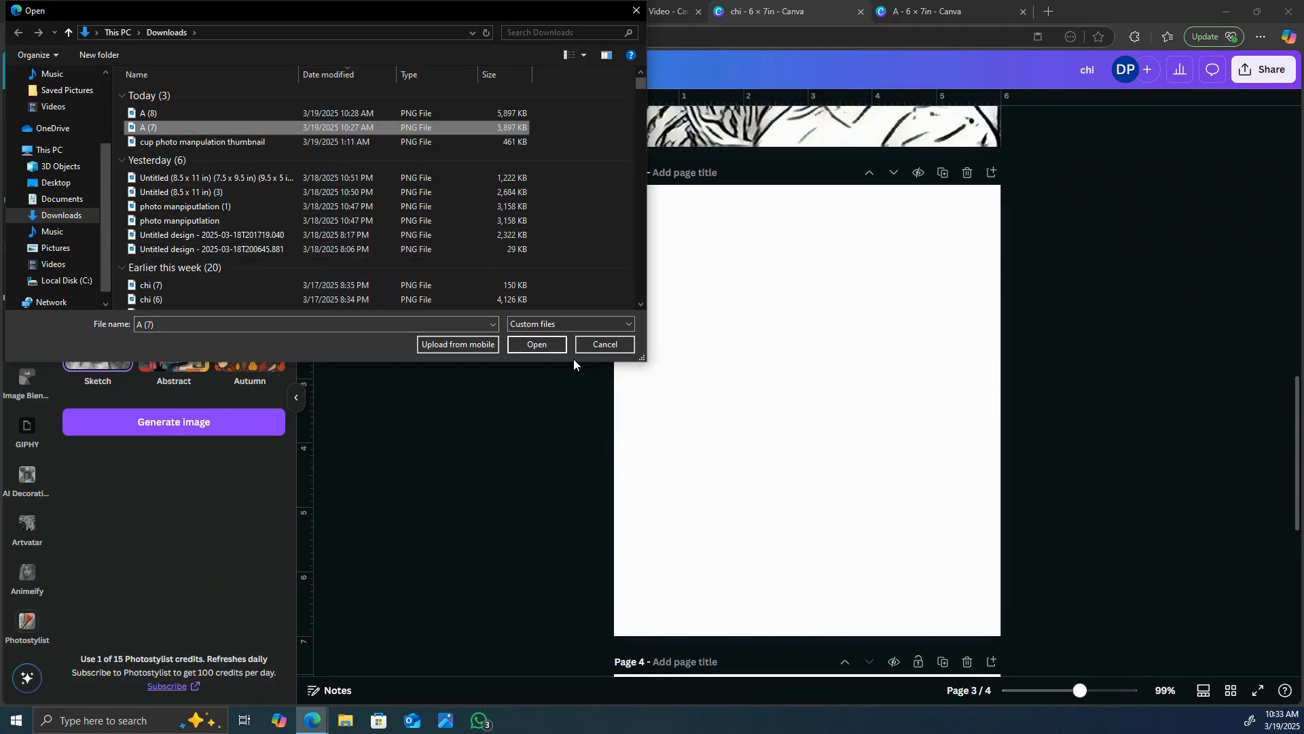
{"action": "left_click", "coordinate": [533, 345]}
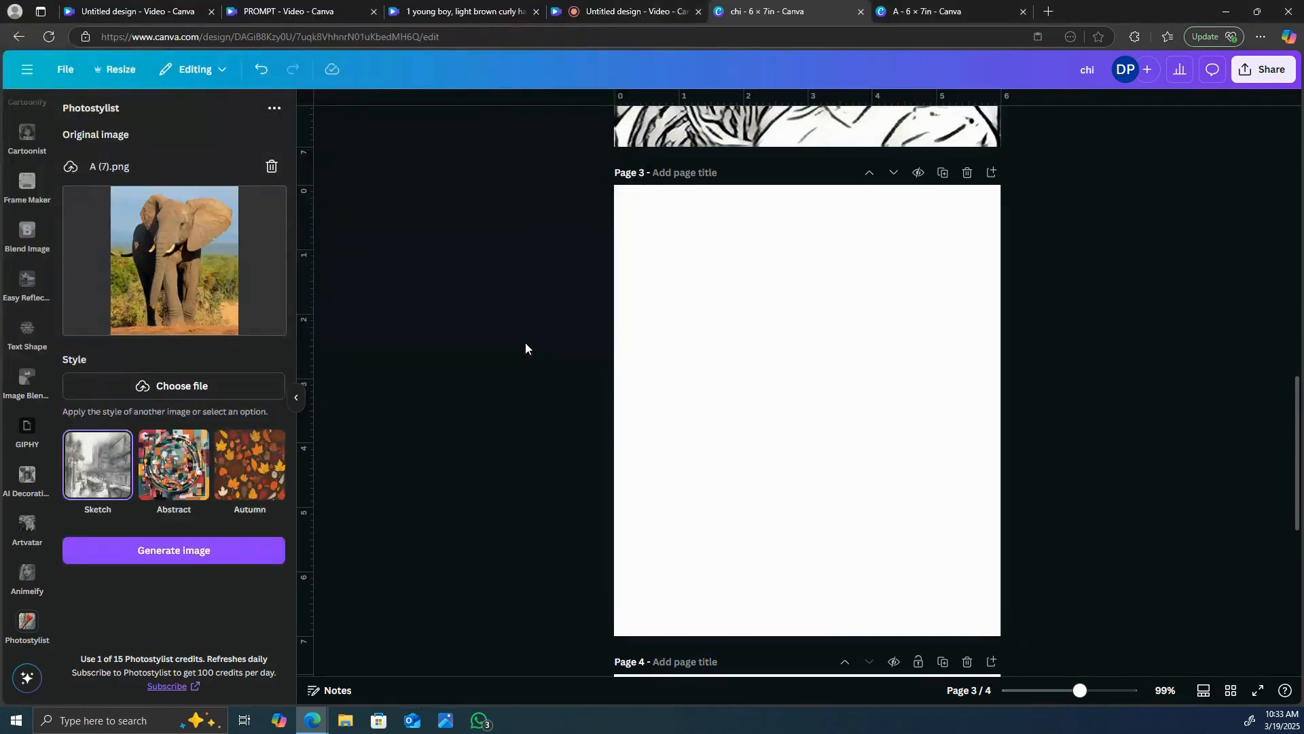
{"action": "left_click", "coordinate": [193, 387]}
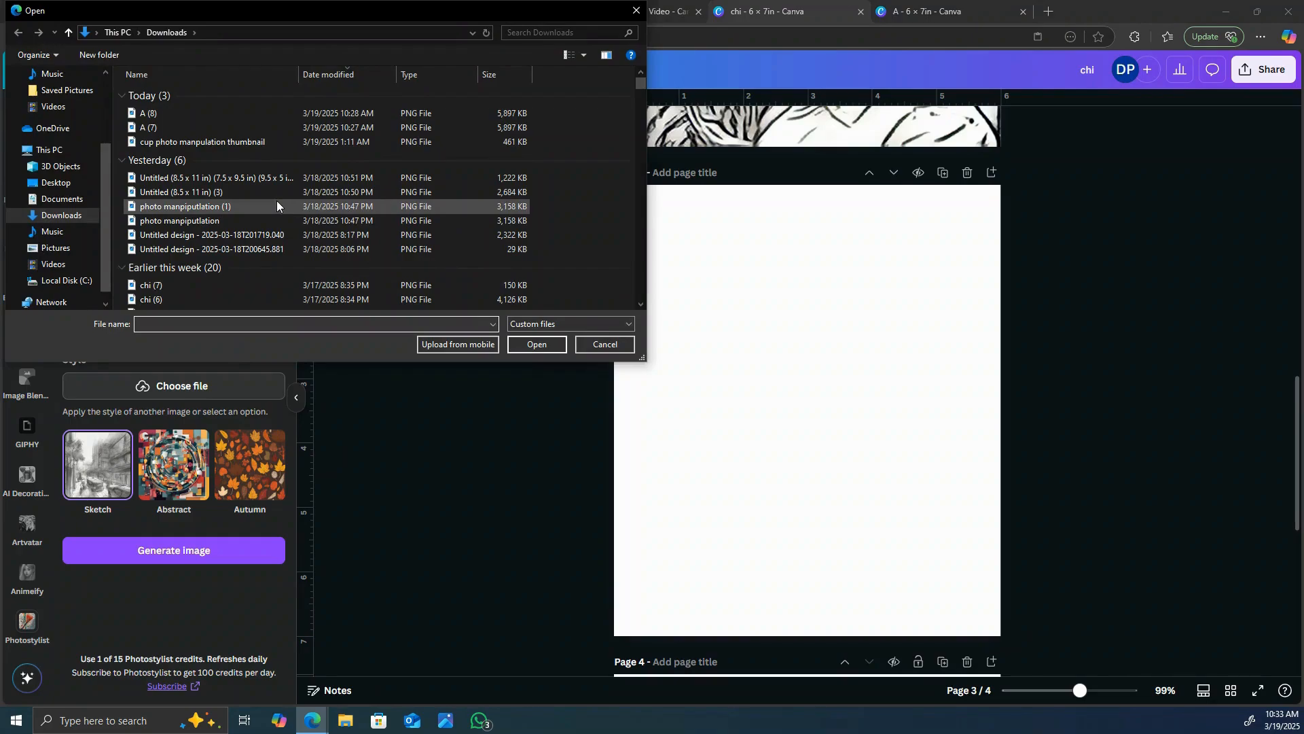
{"action": "scroll", "coordinate": [275, 201], "scroll_direction": "down", "scroll_amount": 4}
{"action": "left_click", "coordinate": [259, 117]}
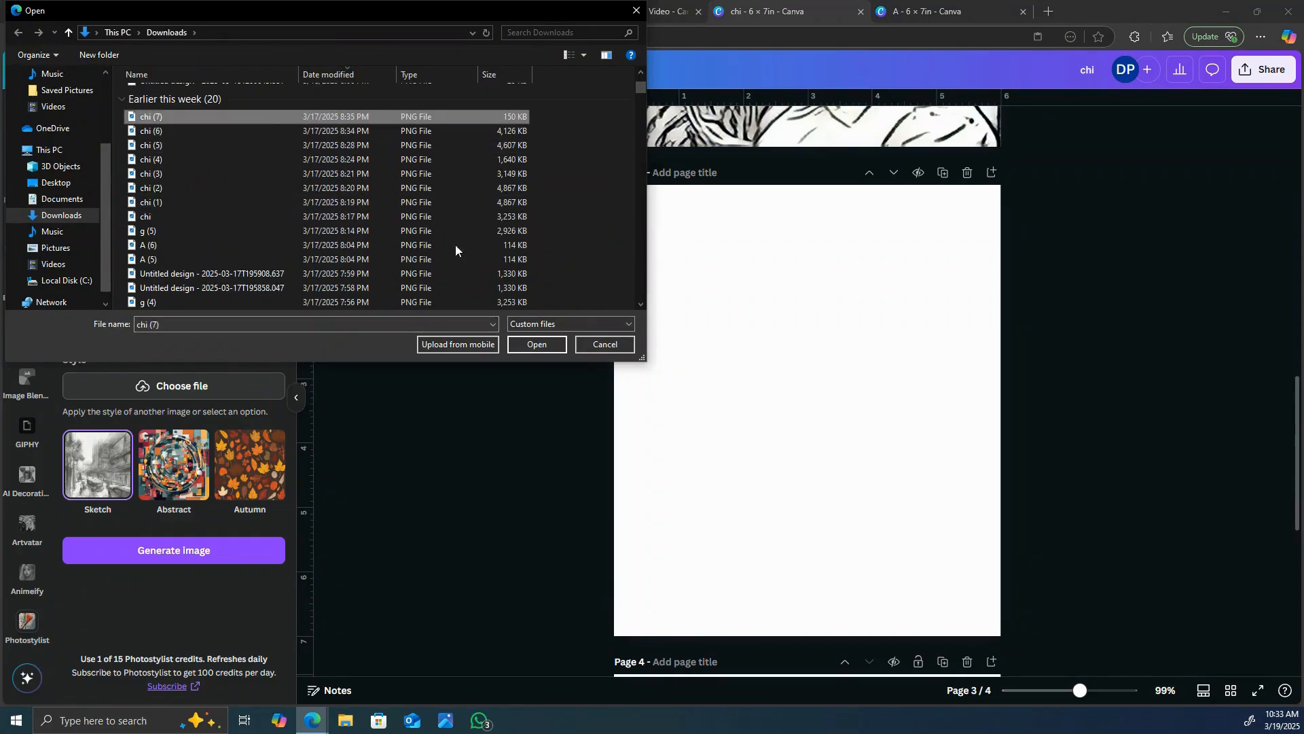
{"action": "left_click", "coordinate": [551, 343]}
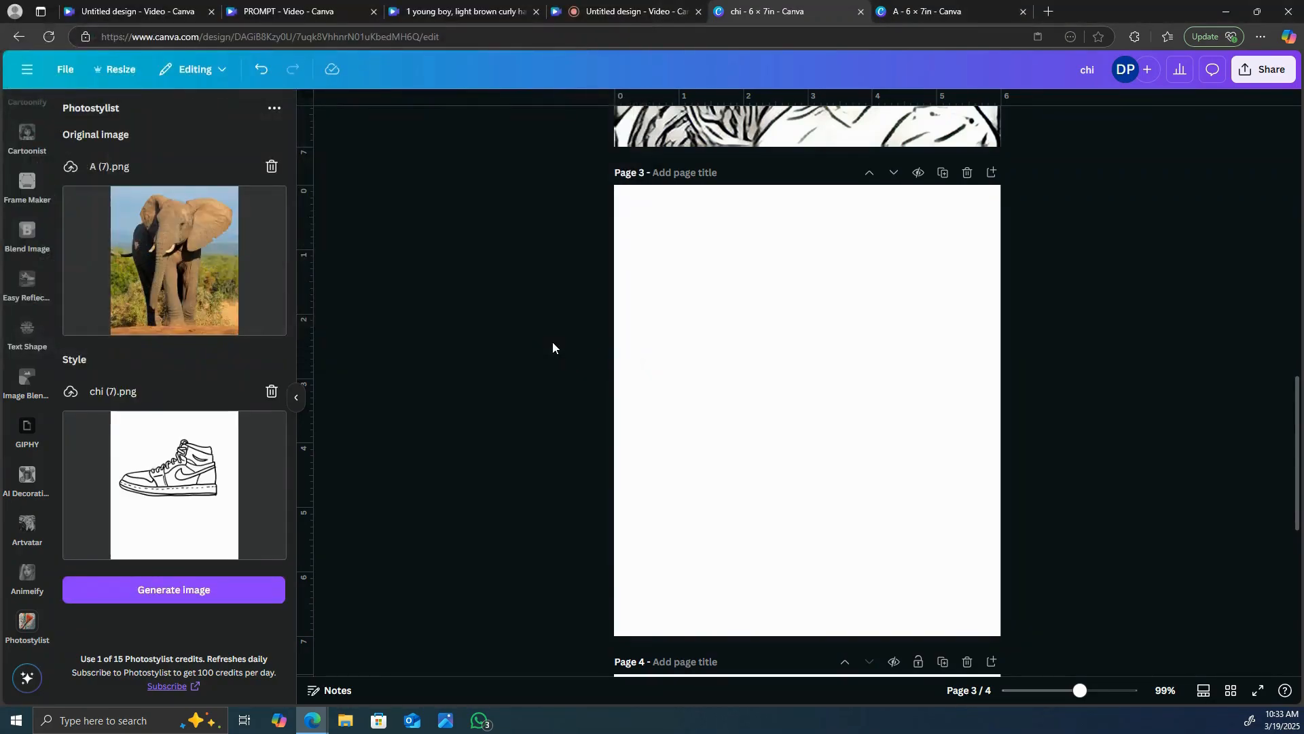
{"action": "left_click", "coordinate": [211, 594]}
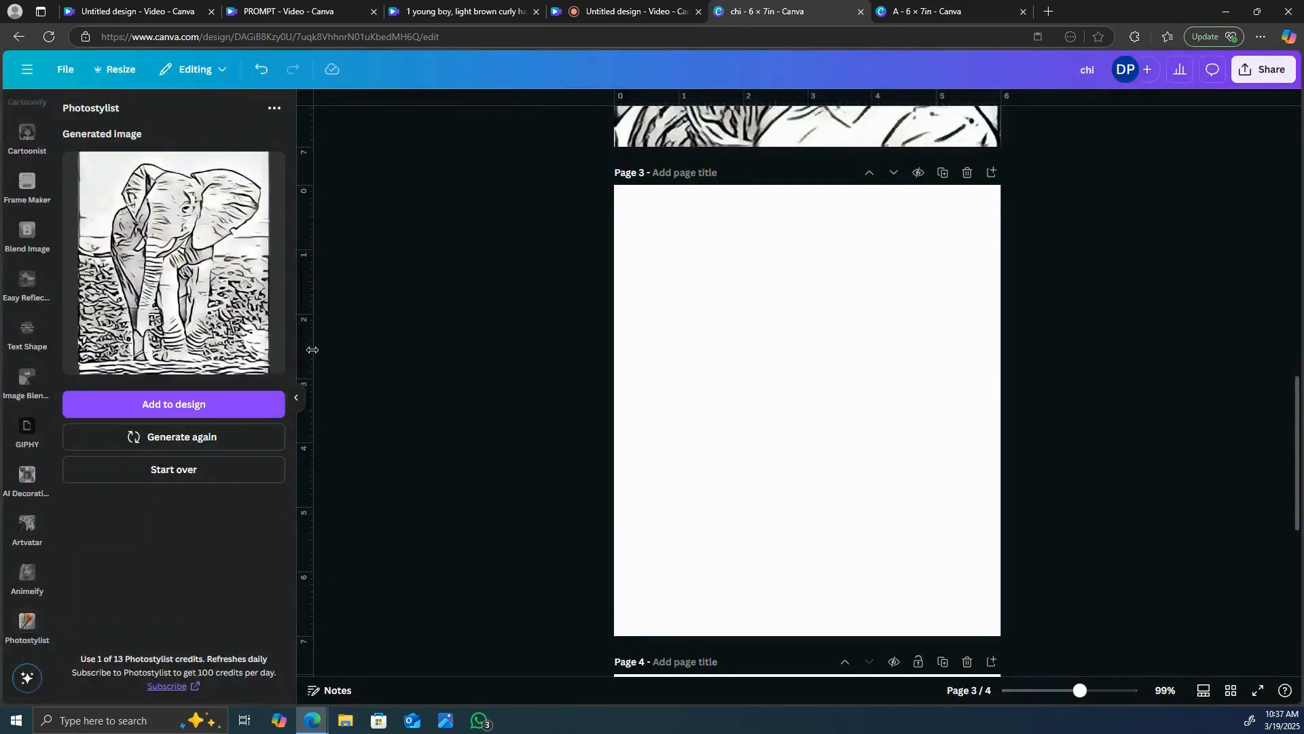
- Add the generated elephant sketch to page 3 and enlarge it from the page's upper-left corner to fill the page
{"action": "left_click", "coordinate": [189, 407]}
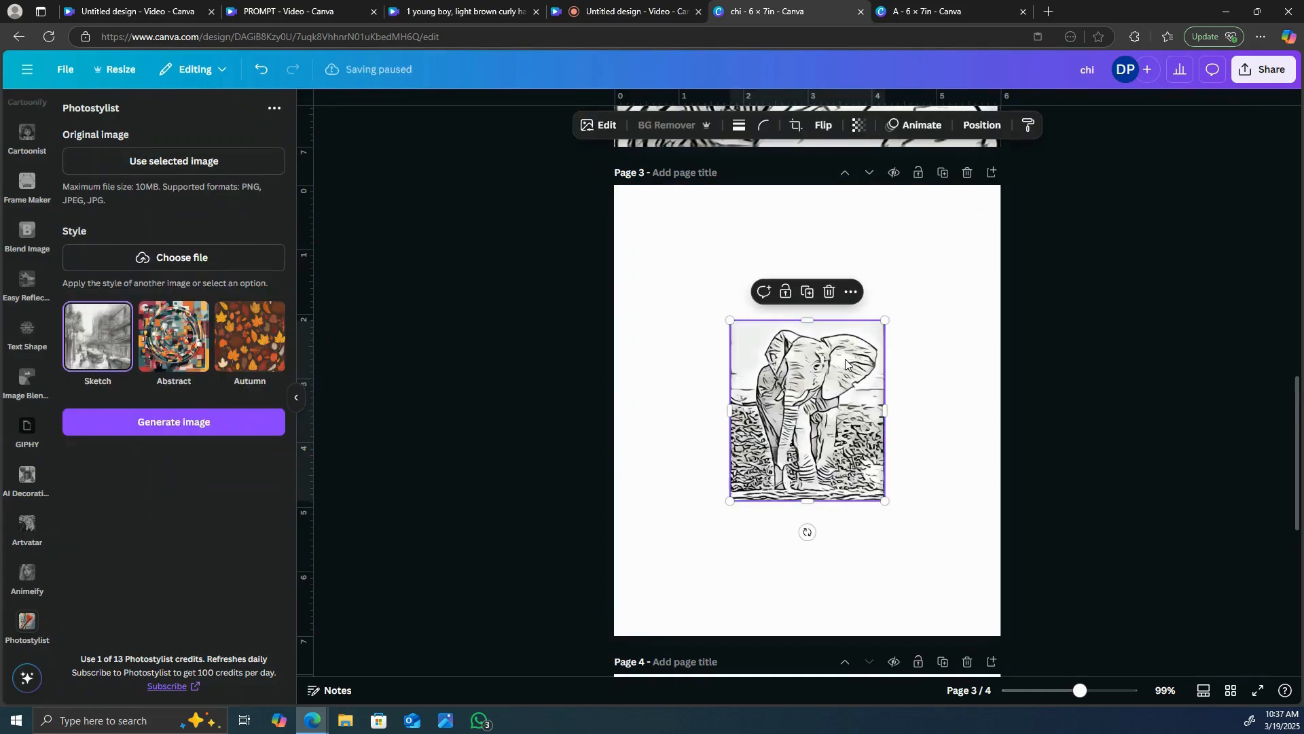
{"action": "mouse_move", "coordinate": [846, 364]}
{"action": "left_mouse_down"}
{"action": "mouse_move", "coordinate": [823, 320]}
{"action": "mouse_move", "coordinate": [726, 228]}
{"action": "left_mouse_up"}
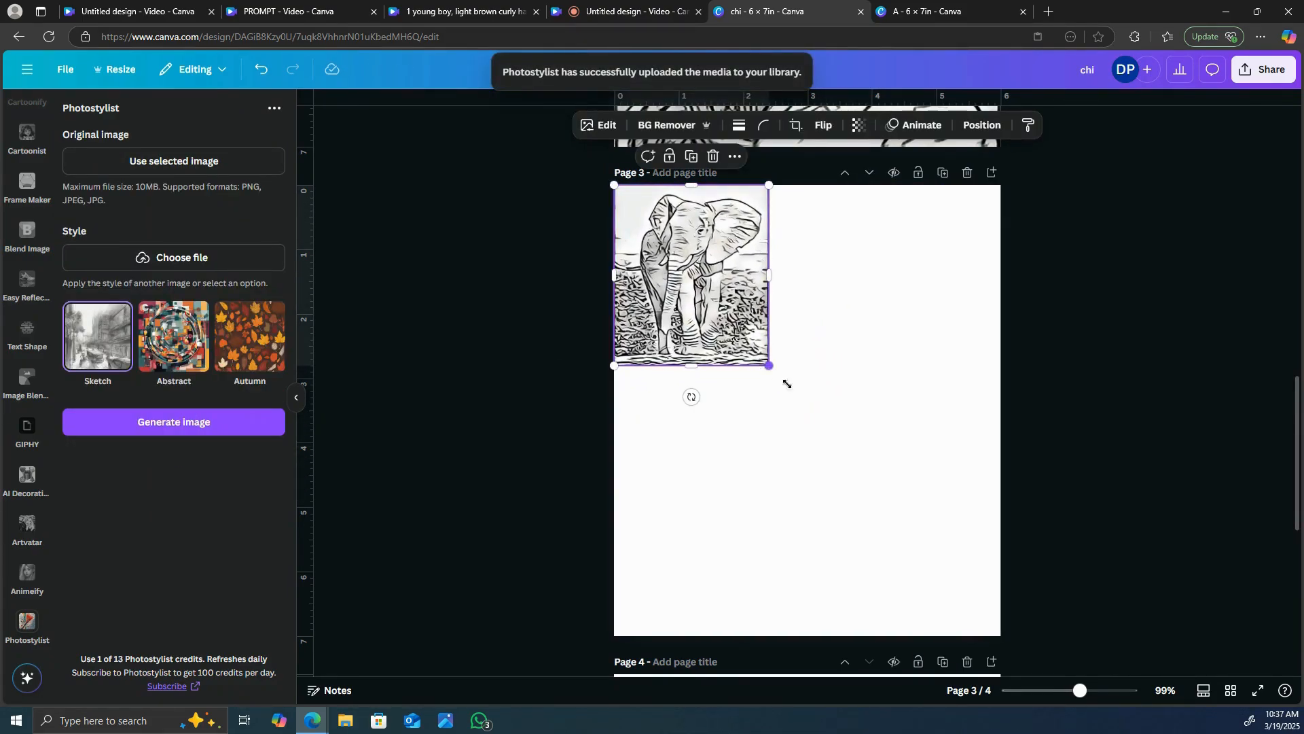
{"action": "left_click_drag", "start_coordinate": [786, 384], "coordinate": [1082, 569]}
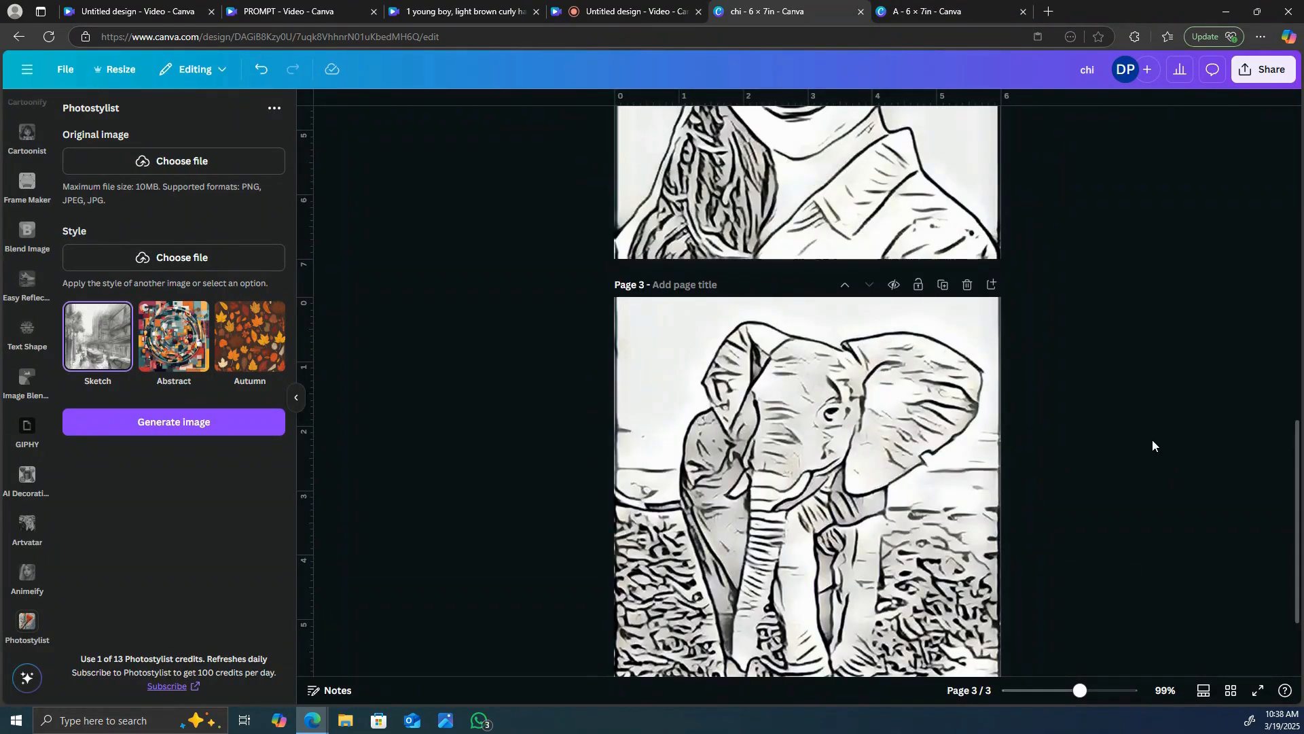
- Generate a Photostylist image from the puppy photo chi (6).png with chi (7).png as the style image
{"action": "scroll", "coordinate": [1152, 440], "scroll_direction": "down", "scroll_amount": 2}
{"action": "left_click", "coordinate": [209, 161]}
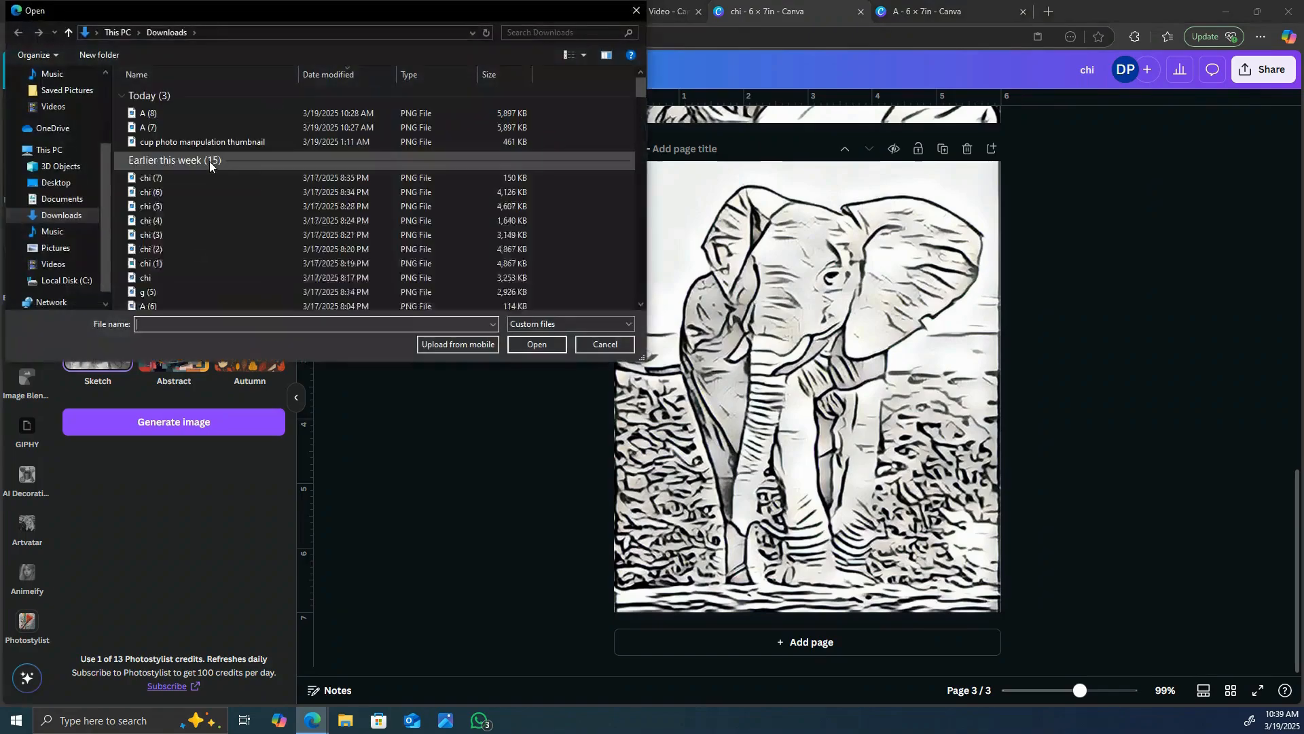
{"action": "scroll", "coordinate": [220, 161], "scroll_direction": "down", "scroll_amount": 1}
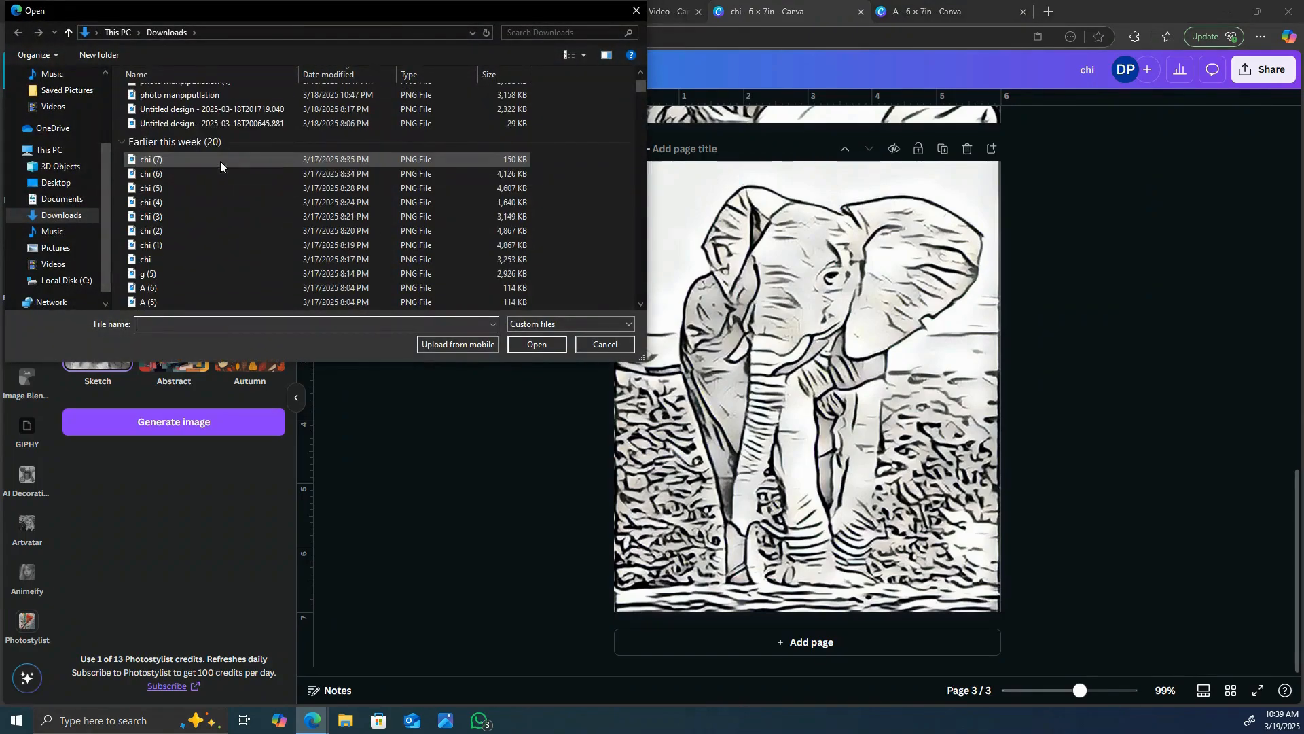
{"action": "left_click", "coordinate": [206, 177]}
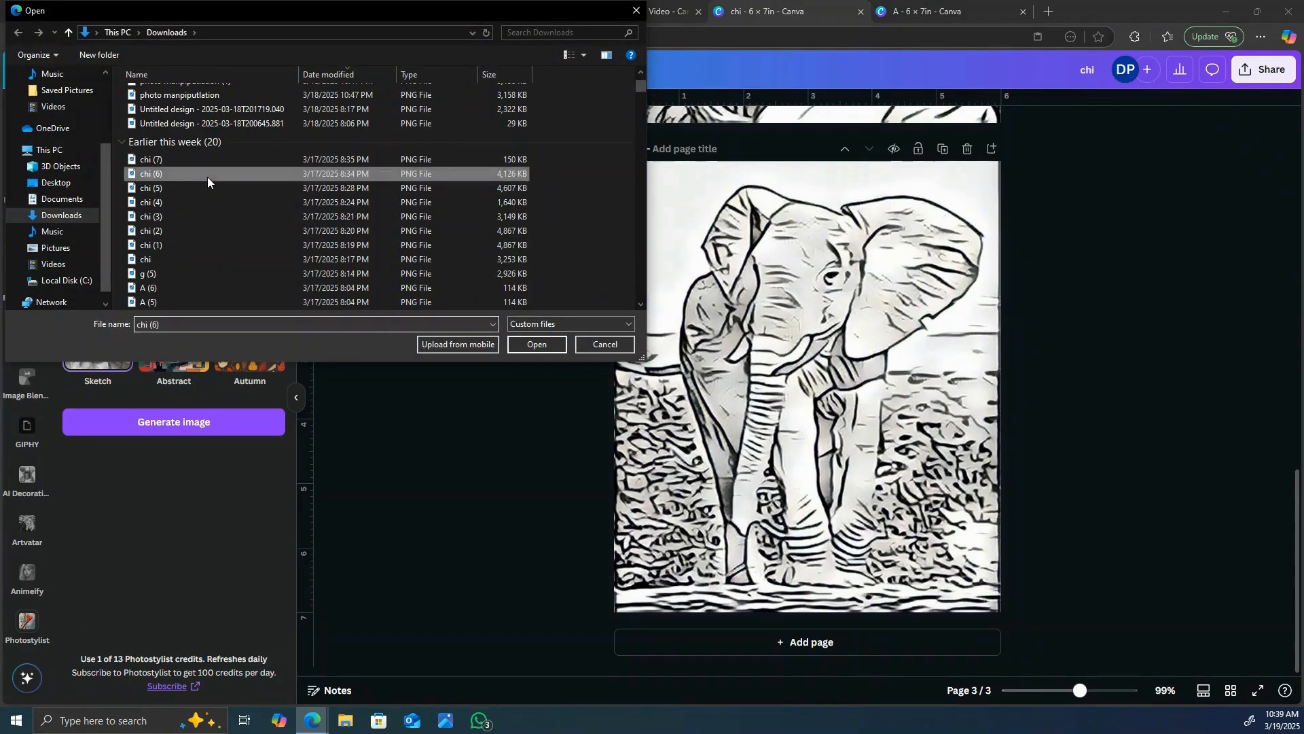
{"action": "left_click", "coordinate": [534, 343]}
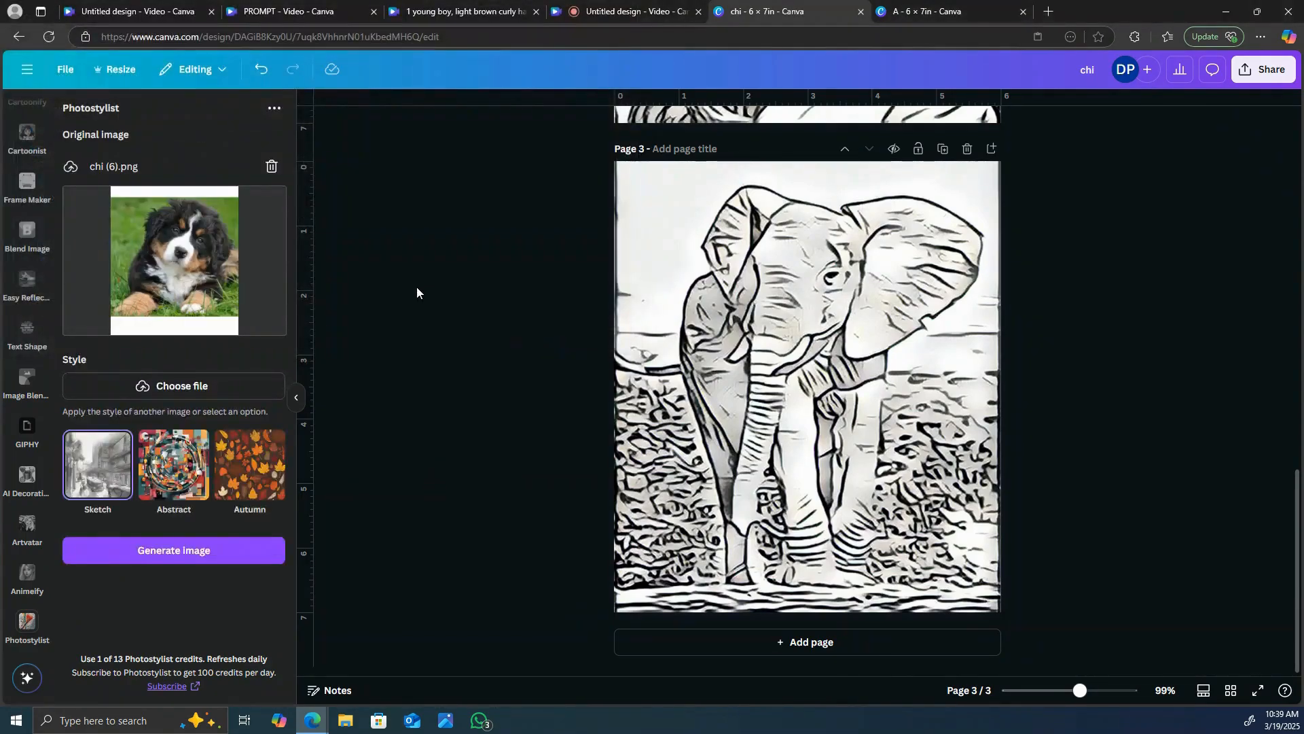
{"action": "left_click", "coordinate": [201, 387]}
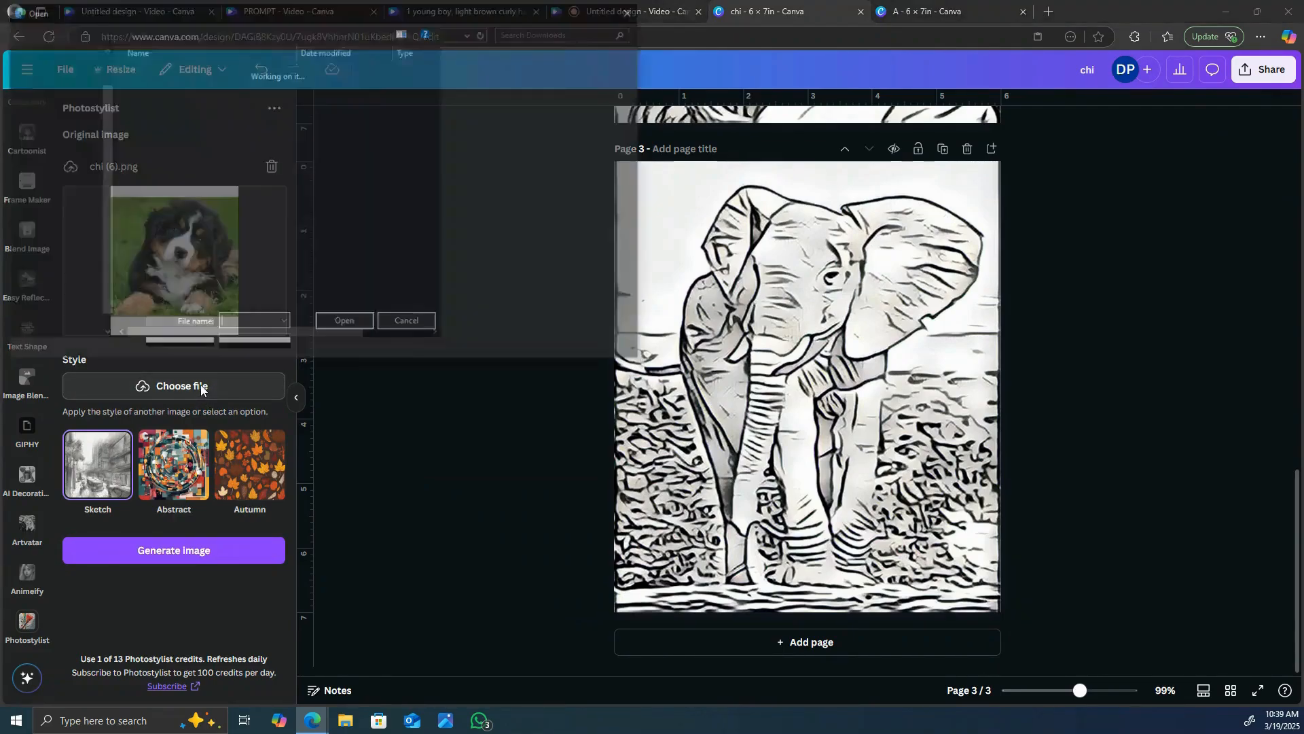
{"action": "scroll", "coordinate": [197, 216], "scroll_direction": "down", "scroll_amount": 2}
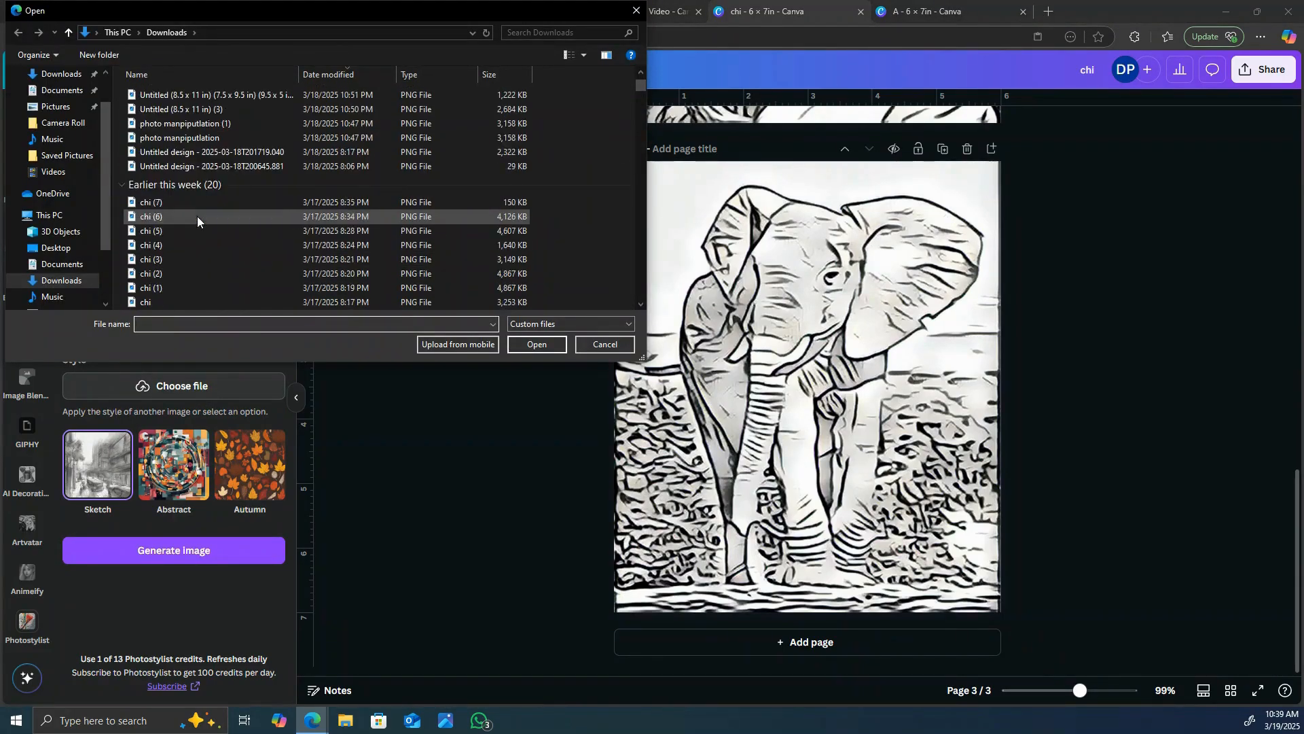
{"action": "left_click", "coordinate": [201, 202]}
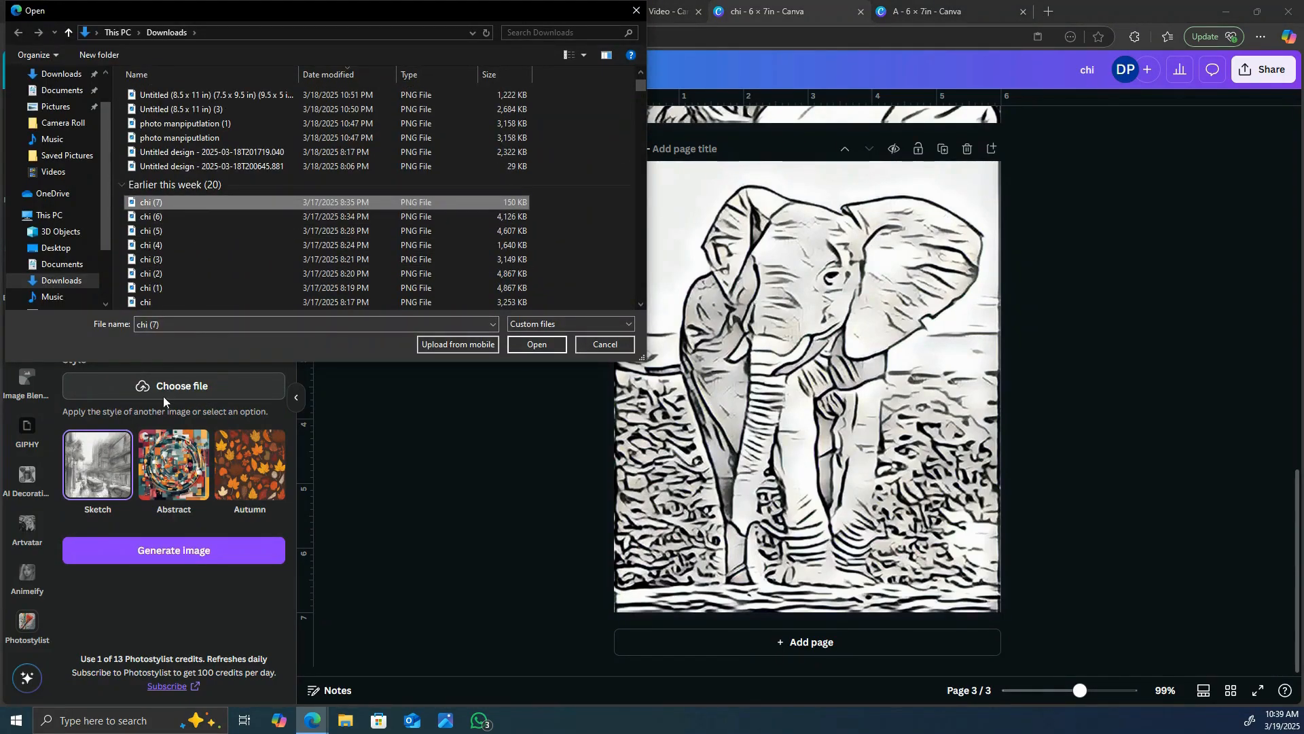
{"action": "left_click", "coordinate": [545, 344]}
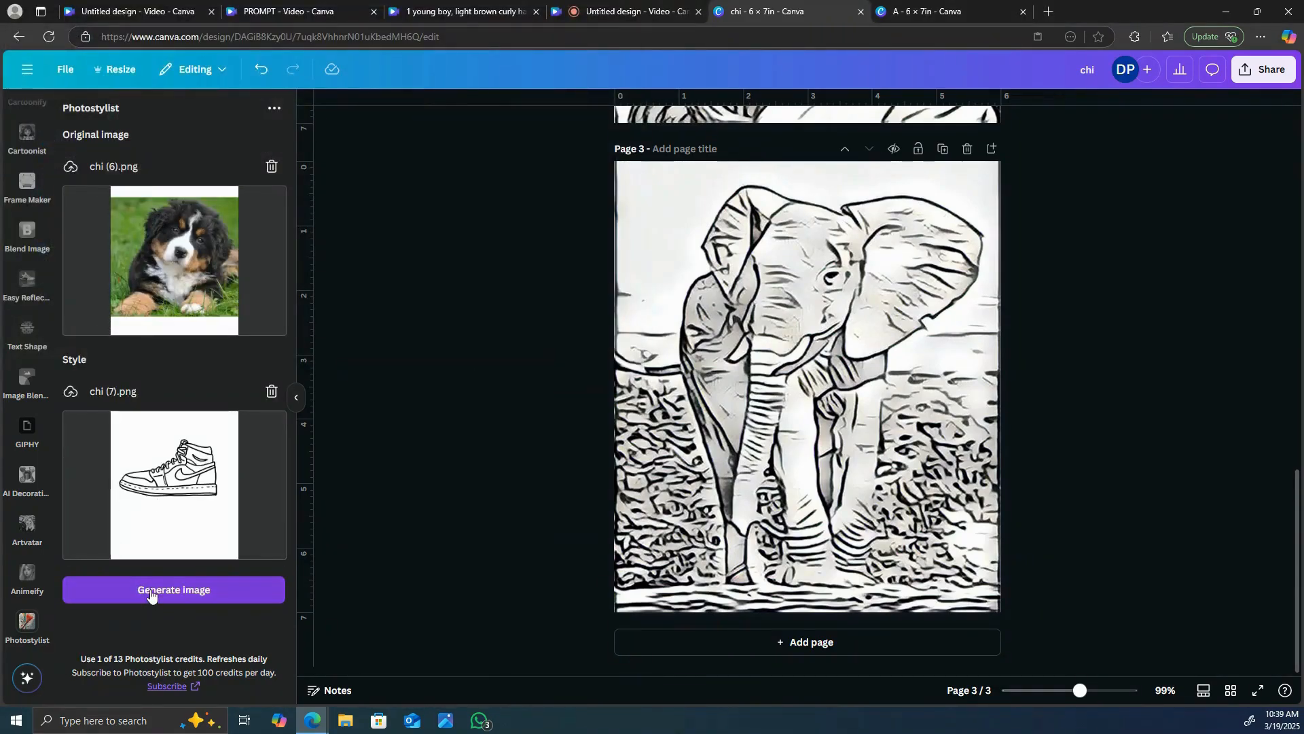
{"action": "left_click", "coordinate": [151, 591]}
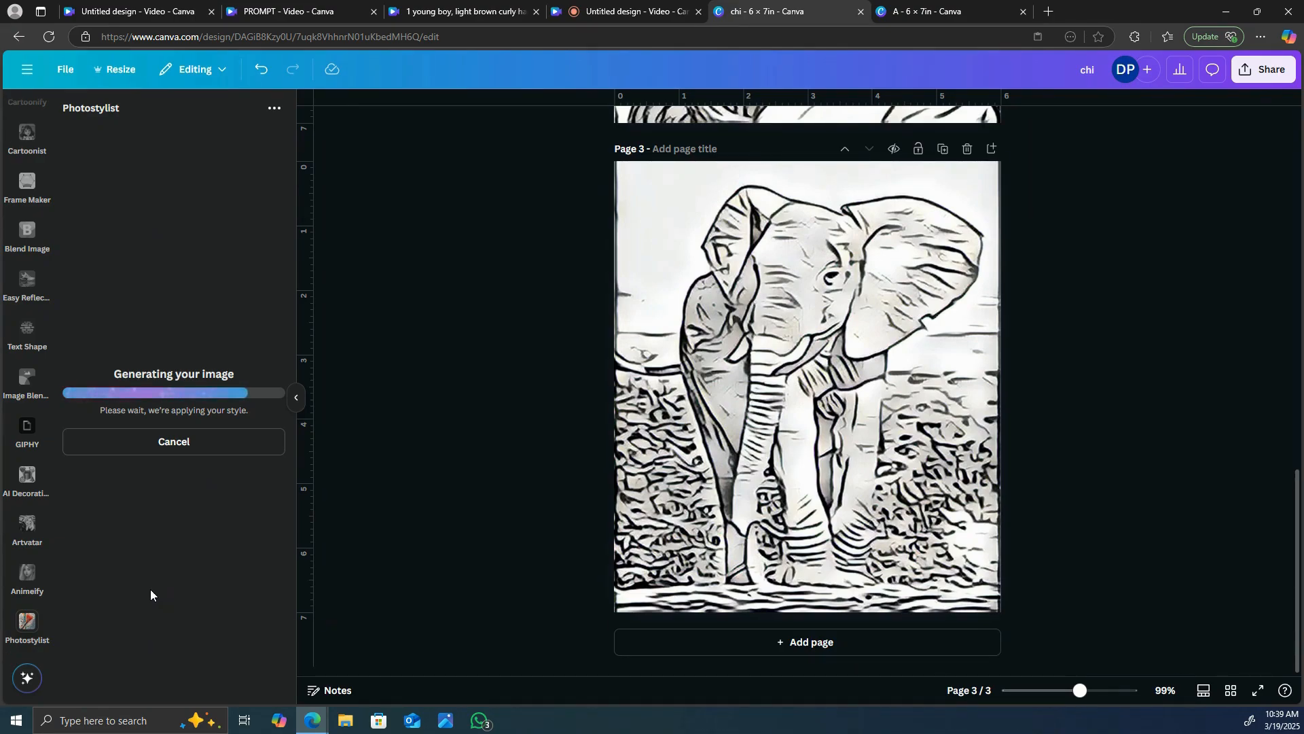
- Place the generated puppy sketch on a new fourth page and crop off the blank strips above and below it
{"action": "left_click", "coordinate": [819, 643]}
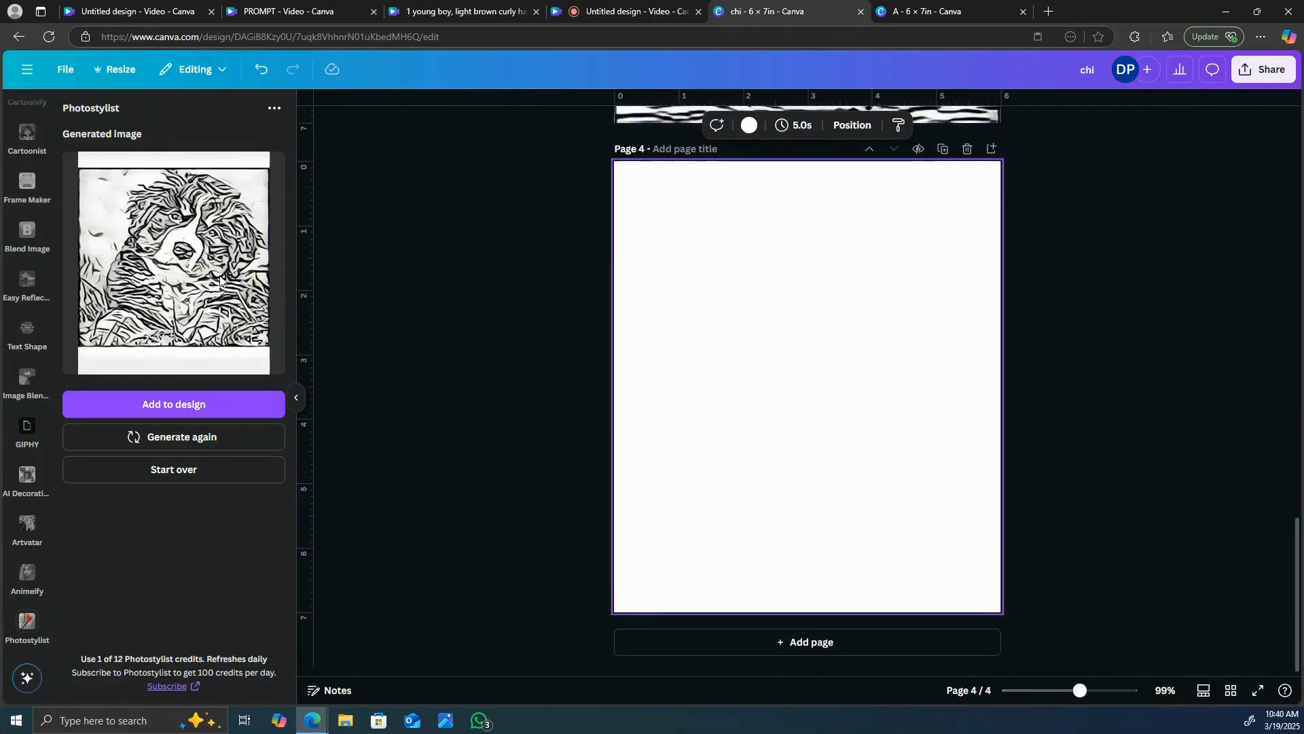
{"action": "left_click", "coordinate": [206, 404]}
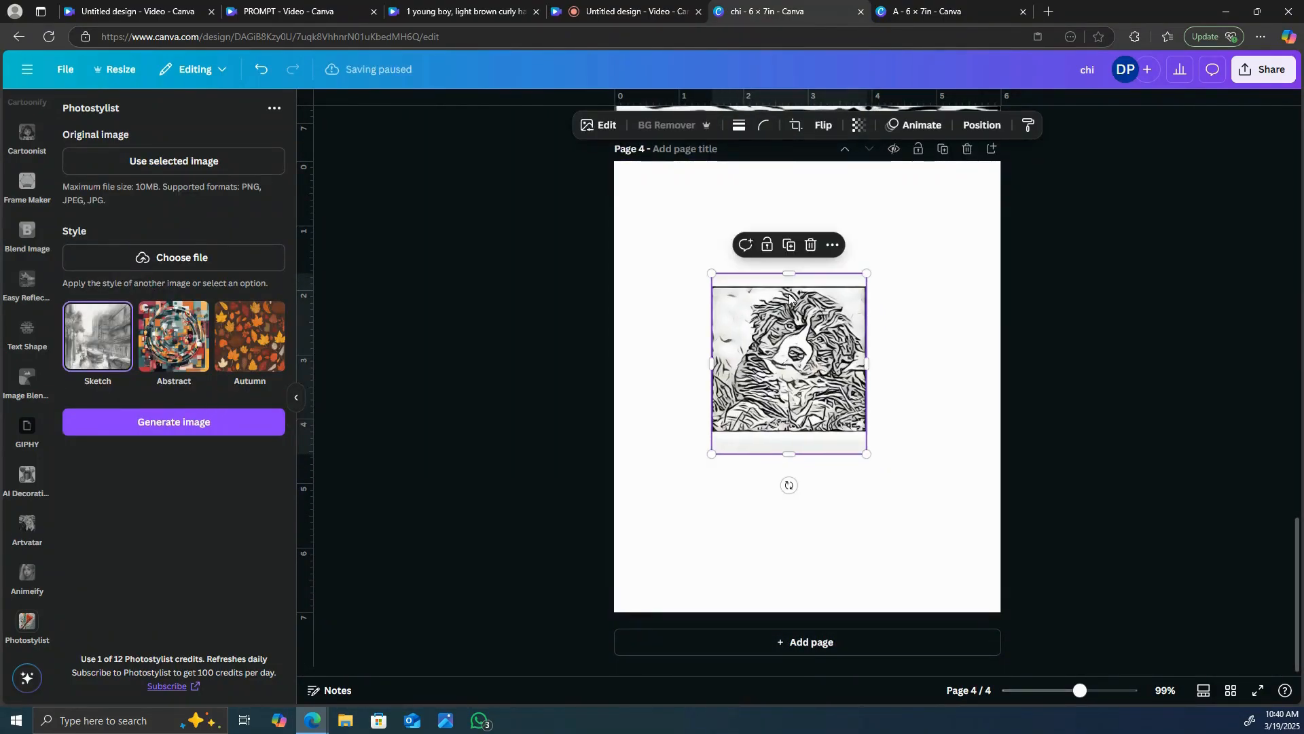
{"action": "left_click_drag", "start_coordinate": [789, 274], "coordinate": [782, 284]}
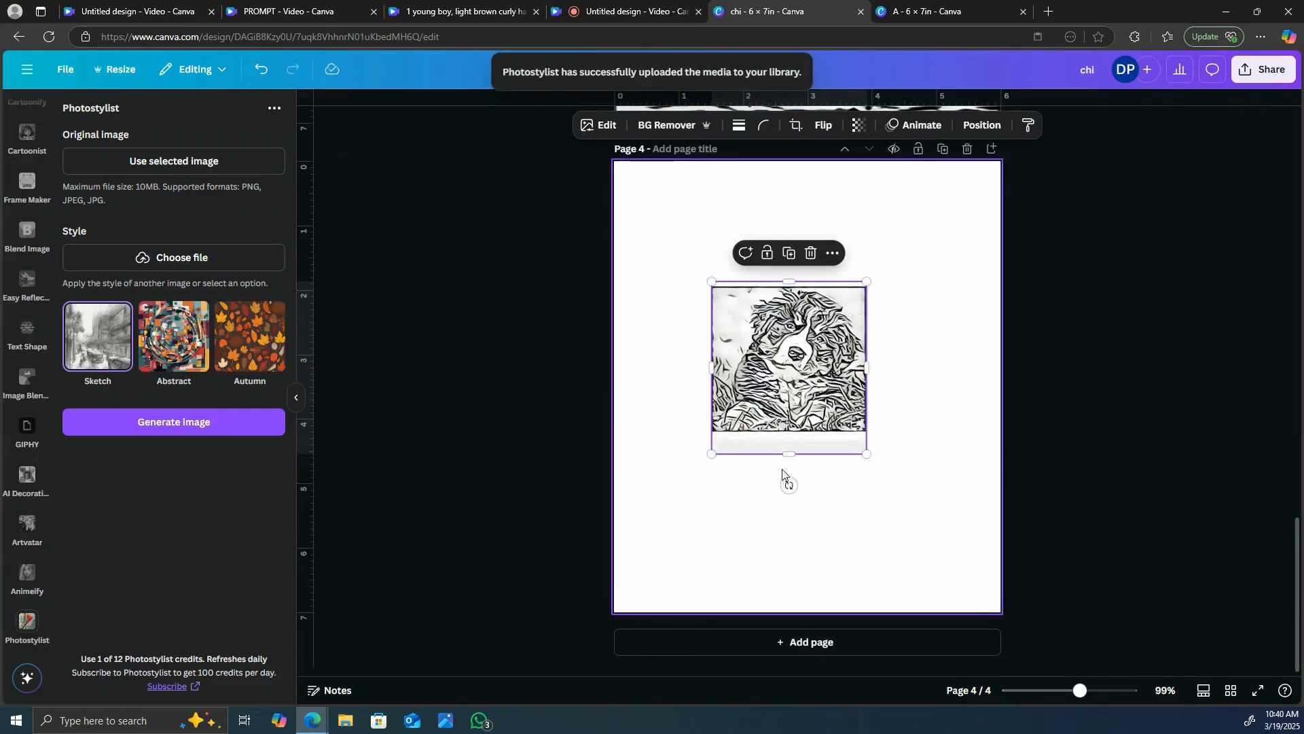
{"action": "left_click_drag", "start_coordinate": [781, 455], "coordinate": [785, 425]}
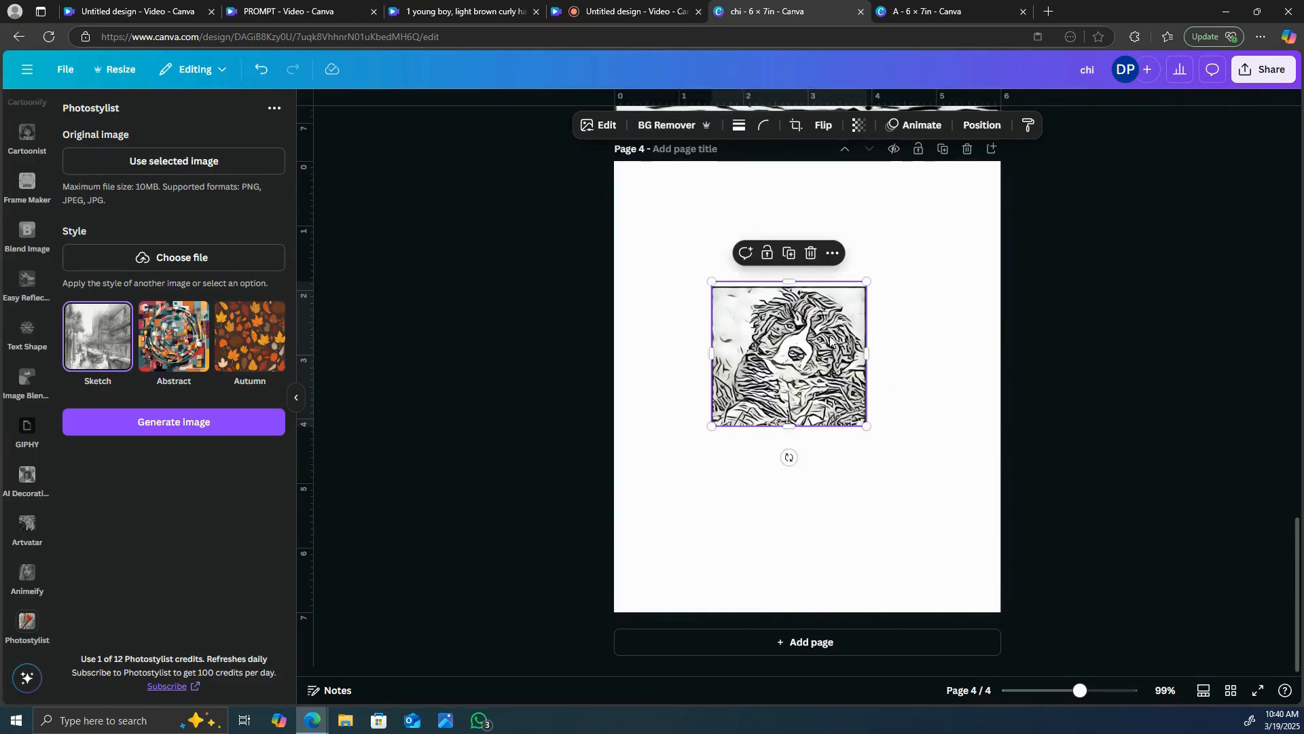
- Move the puppy sketch to the page's upper-left corner and enlarge it to fill all of page 4
{"action": "left_click_drag", "start_coordinate": [816, 311], "coordinate": [691, 198]}
{"action": "left_click_drag", "start_coordinate": [768, 299], "coordinate": [1006, 506]}
{"action": "left_click", "coordinate": [989, 489]}
{"action": "left_click", "coordinate": [967, 475]}
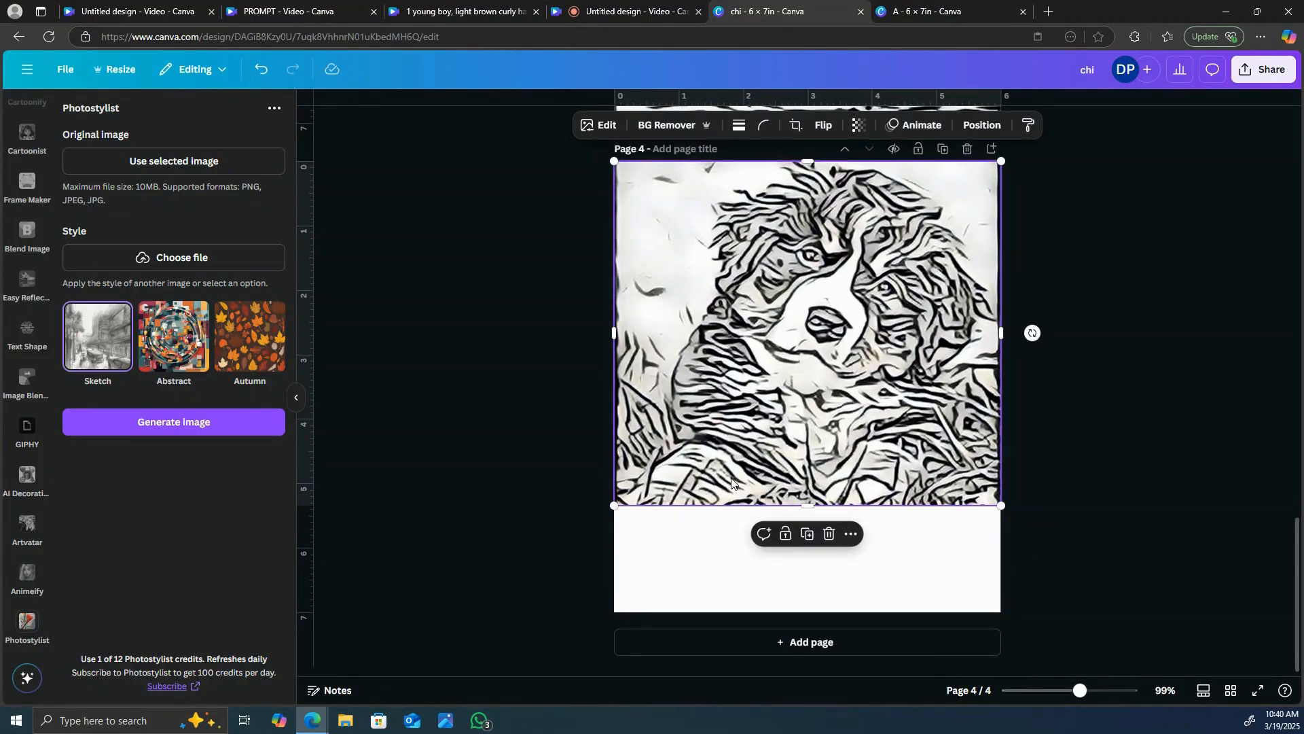
{"action": "left_click_drag", "start_coordinate": [786, 503], "coordinate": [769, 679]}
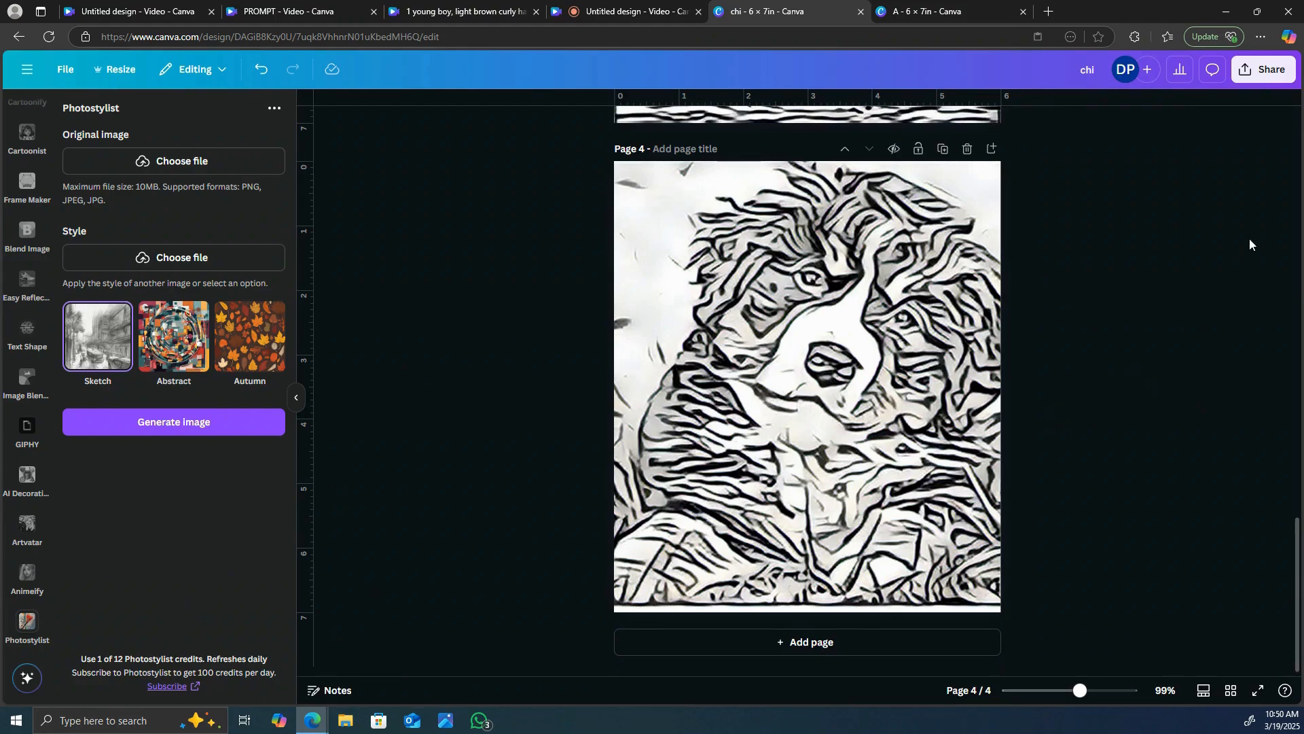
- Download pages 1–4 of the design as PNG at size 1 and close the downloads list
{"action": "left_click", "coordinate": [1264, 69]}
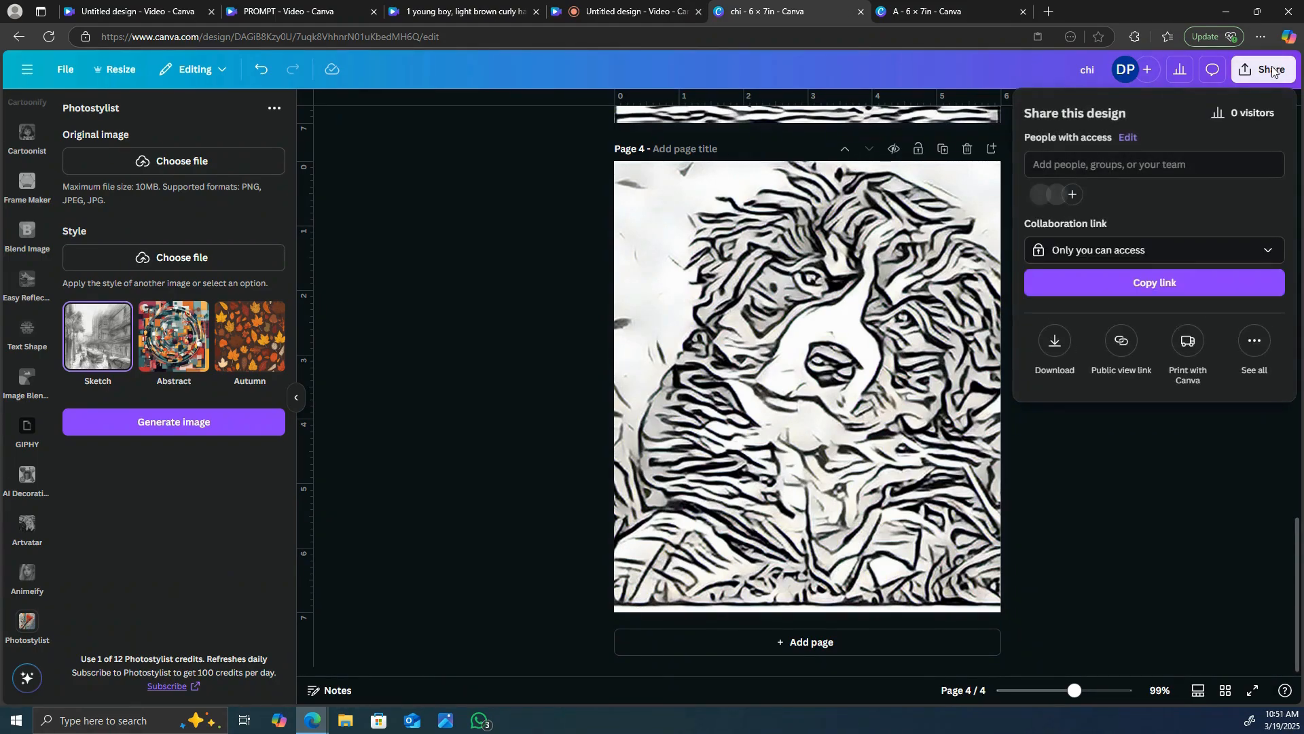
{"action": "left_click", "coordinate": [1046, 344]}
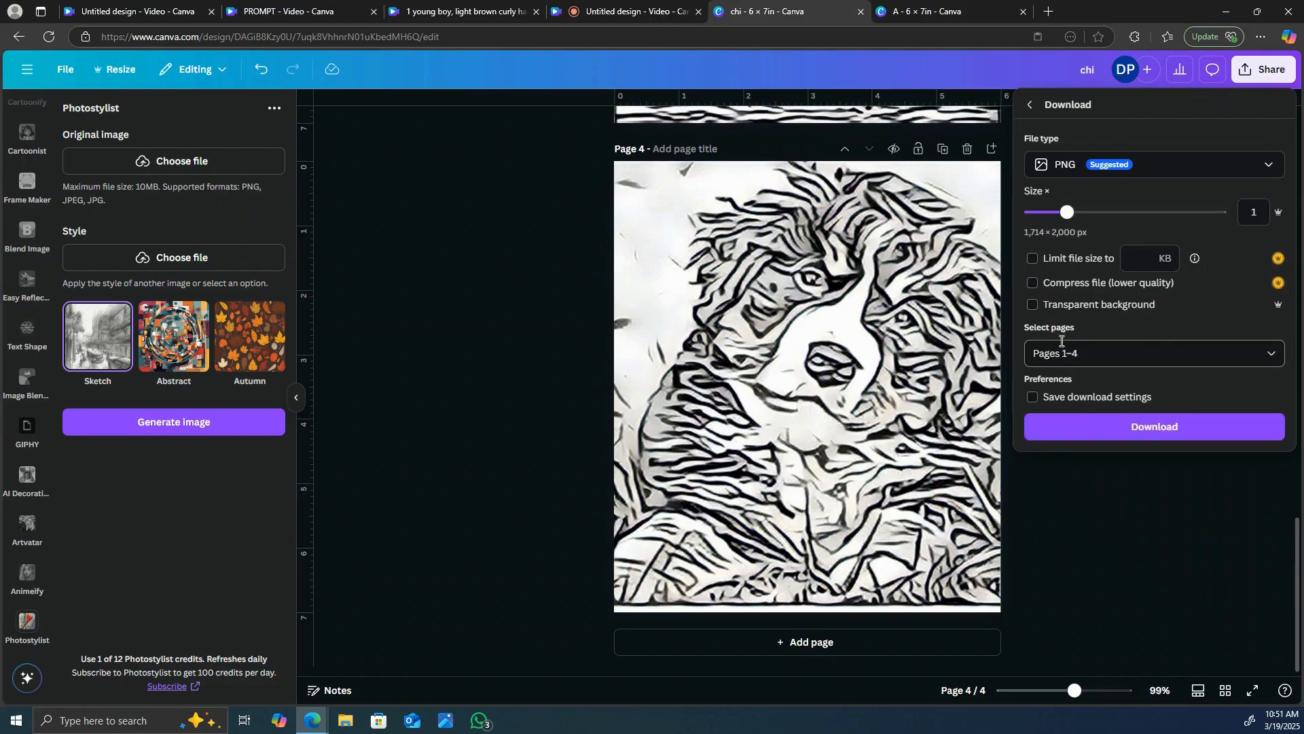
{"action": "left_click", "coordinate": [1198, 435]}
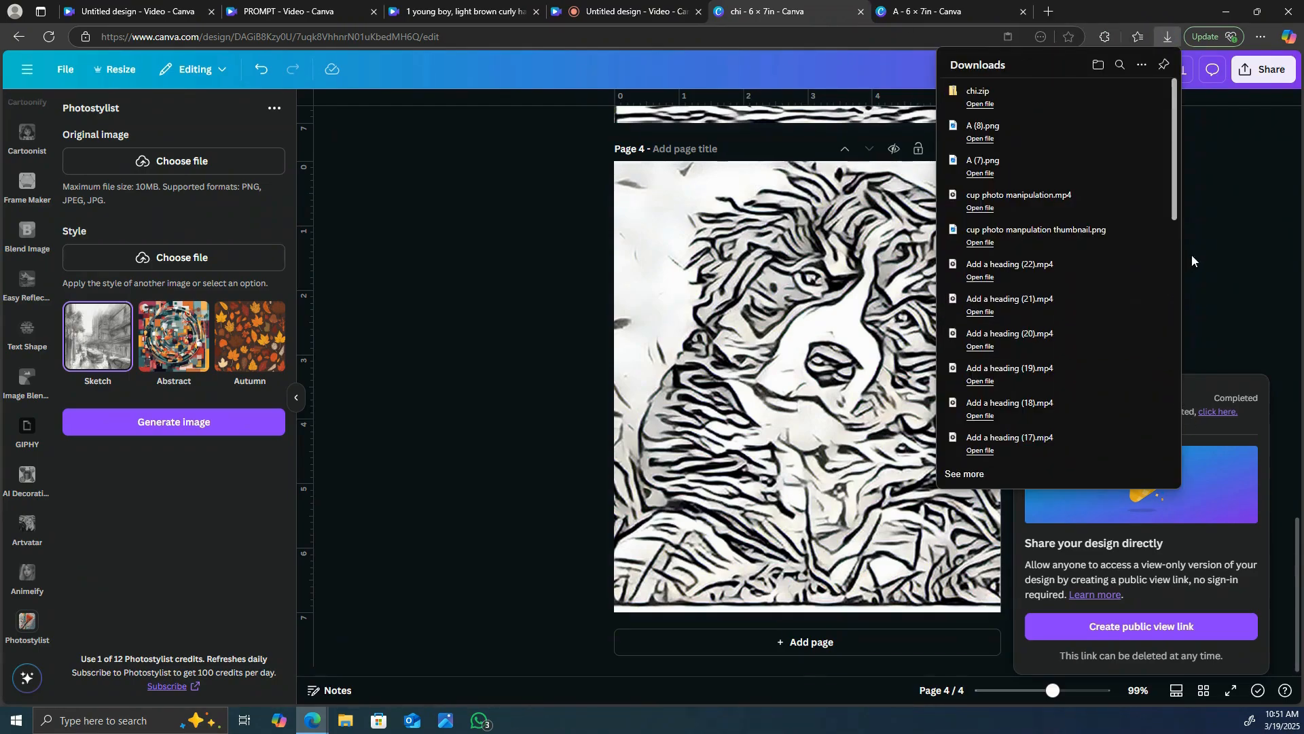
{"action": "left_click", "coordinate": [1208, 190]}
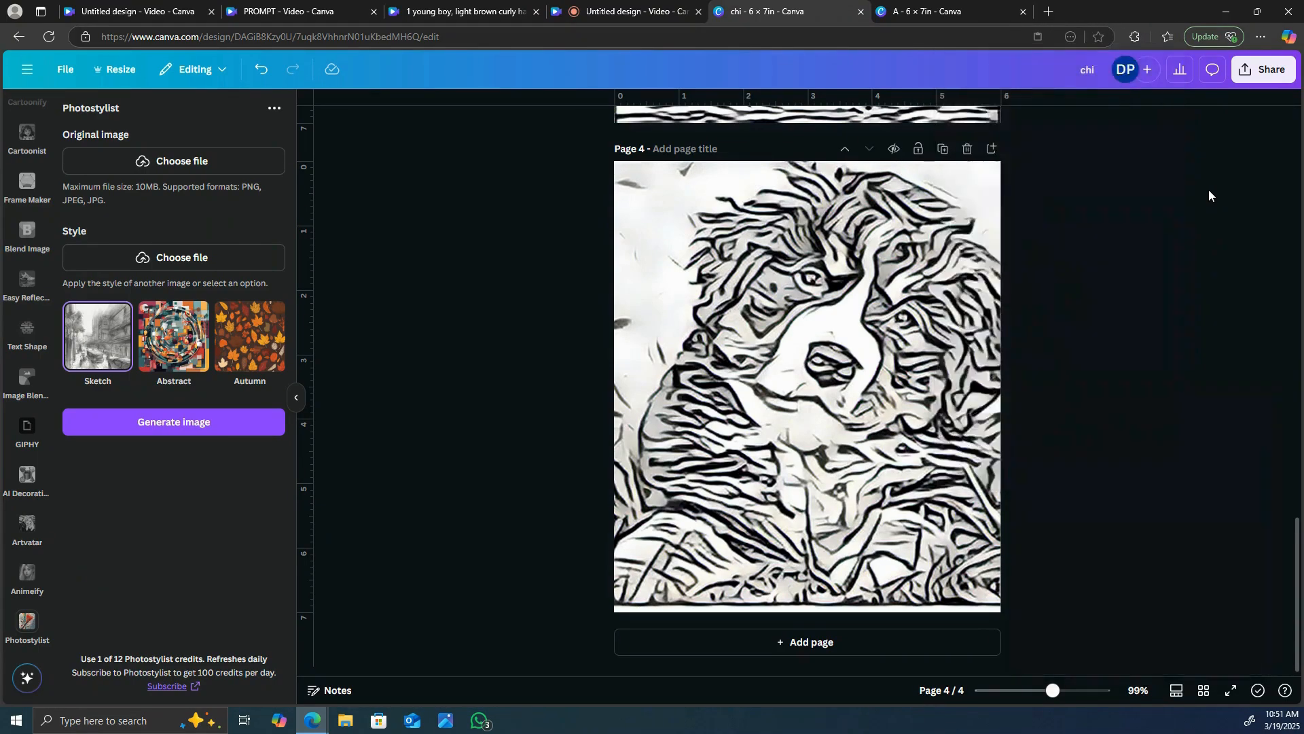